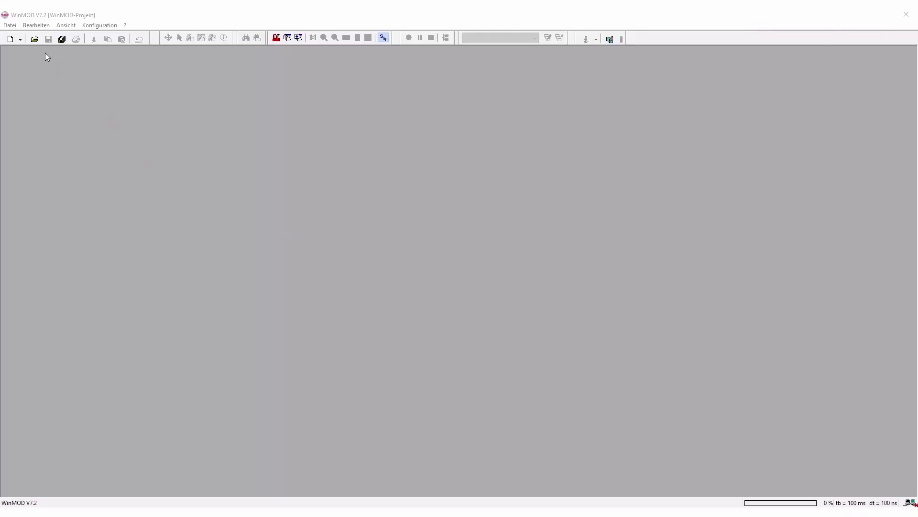
- Start a new project via Datei > Neues Projekt, discarding the old project's unsaved changes
click(10, 25)
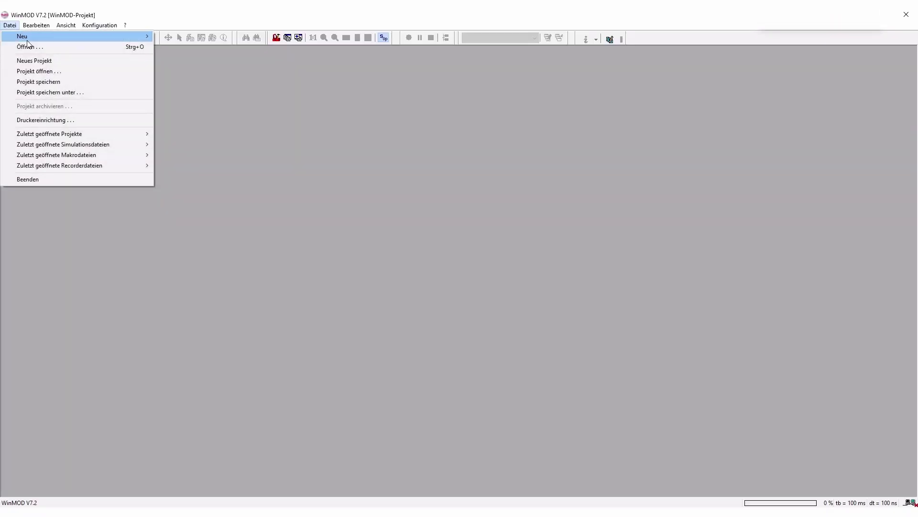
click(36, 61)
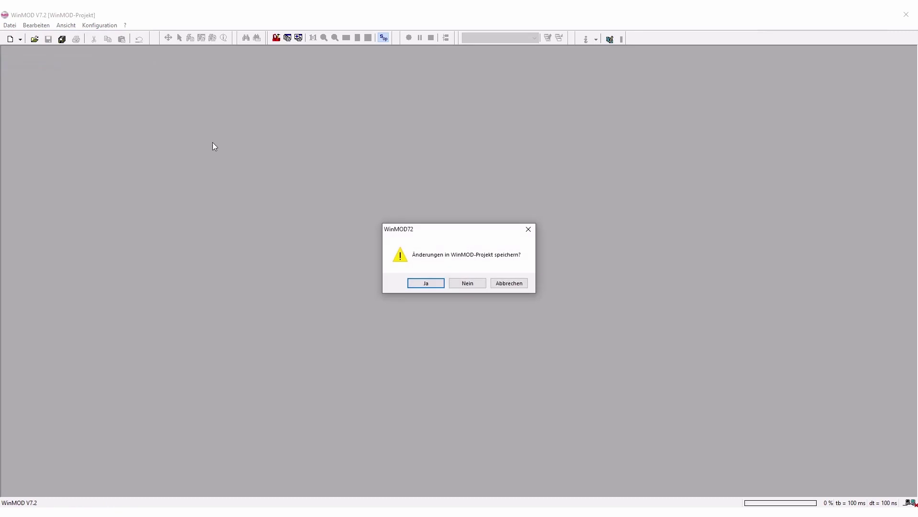
click(464, 283)
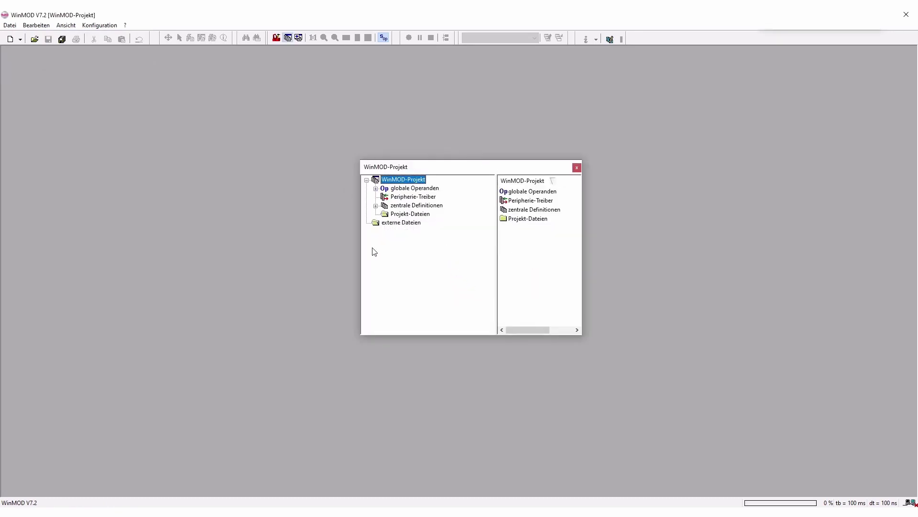
- Create a new simulation, expand <unbenannt> in the tree, and maximize the Simulation 5 window
click(20, 39)
click(42, 52)
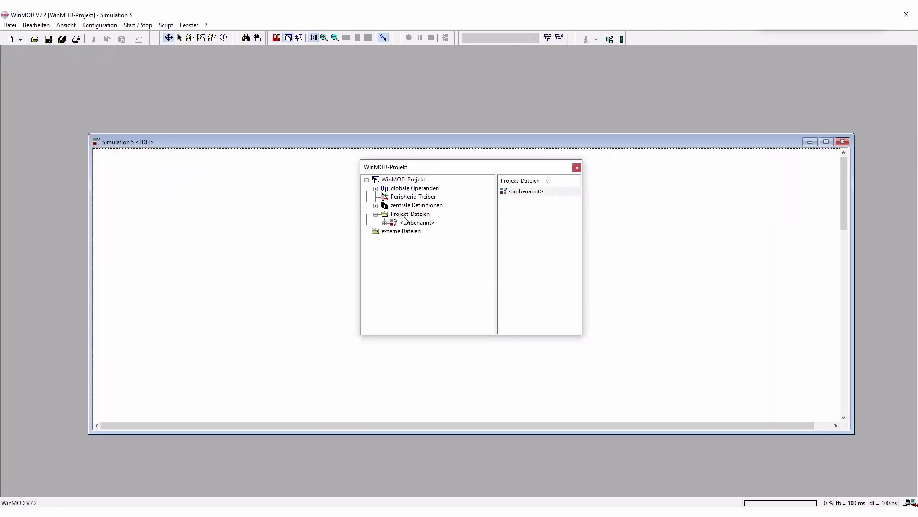
click(385, 223)
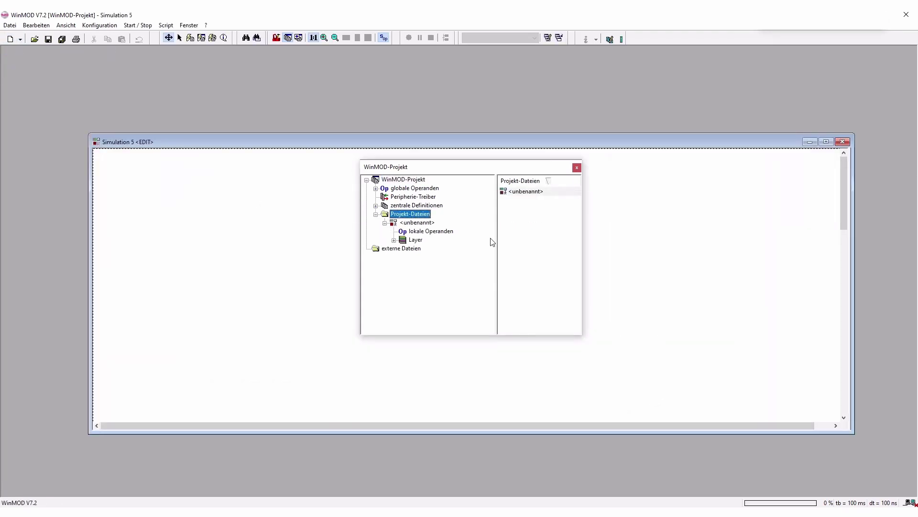
click(826, 141)
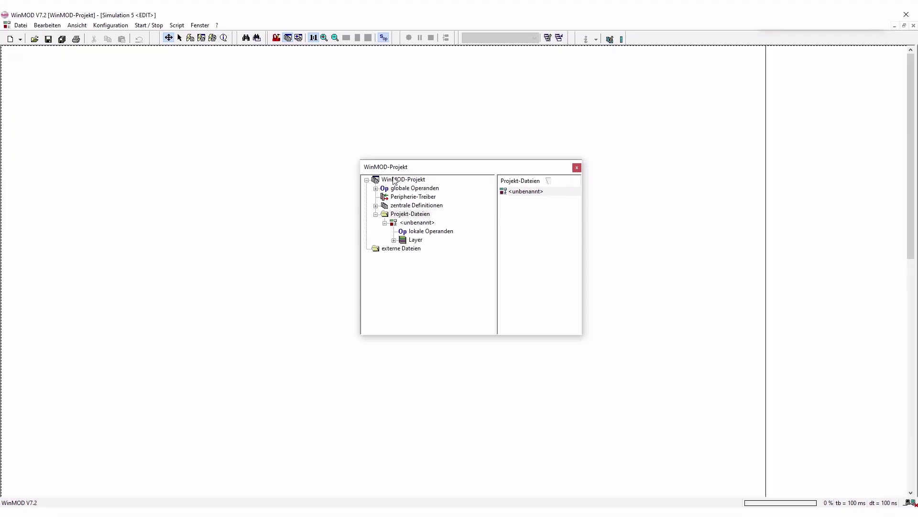
- Save the new simulation with Speichern unter as file name Connectivity
click(20, 25)
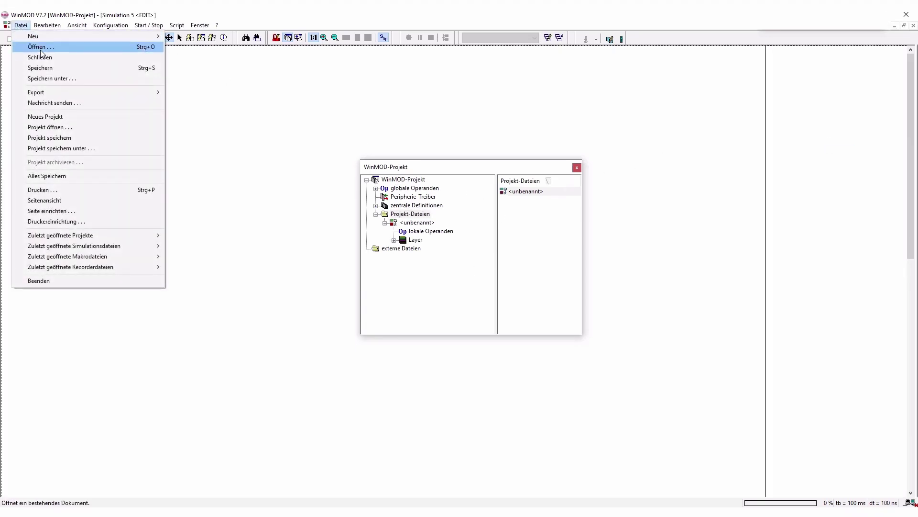
click(48, 79)
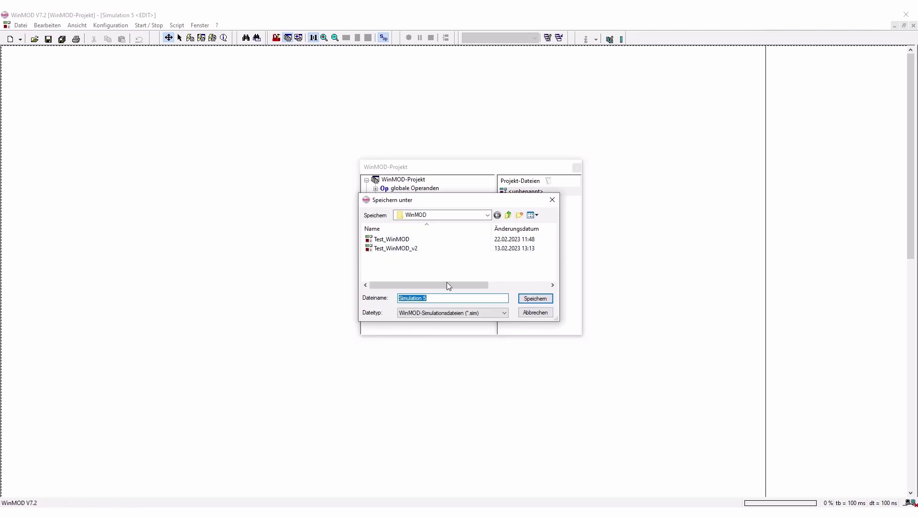
text(Connectivity)
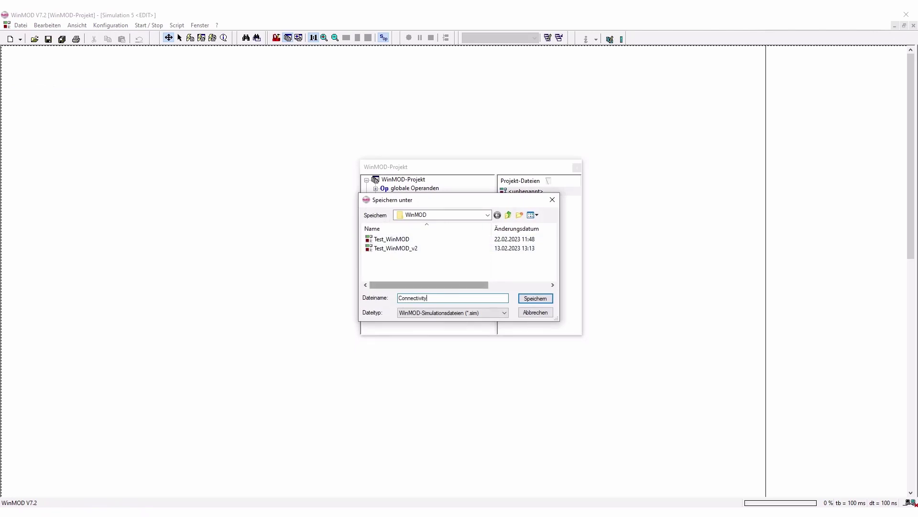
key(Return)
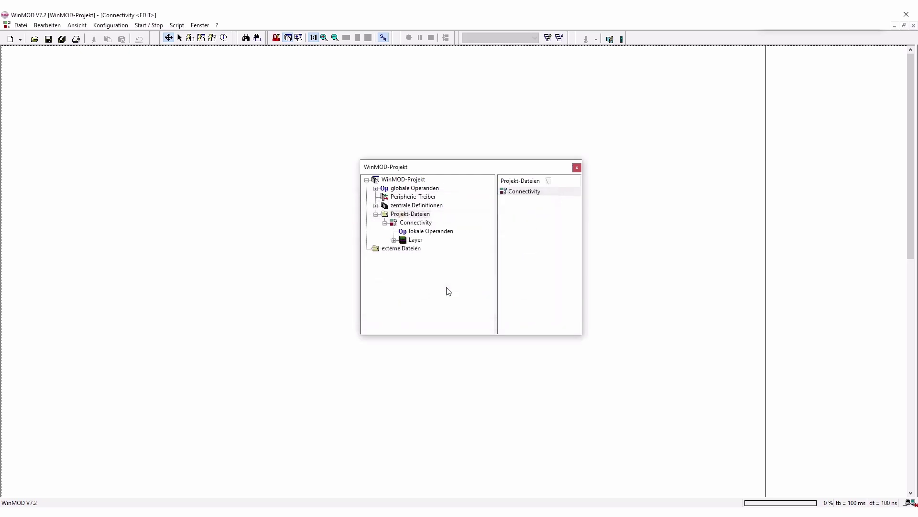
- Select lokale Operanden, close the project window and show the Elementbibliothek
click(420, 232)
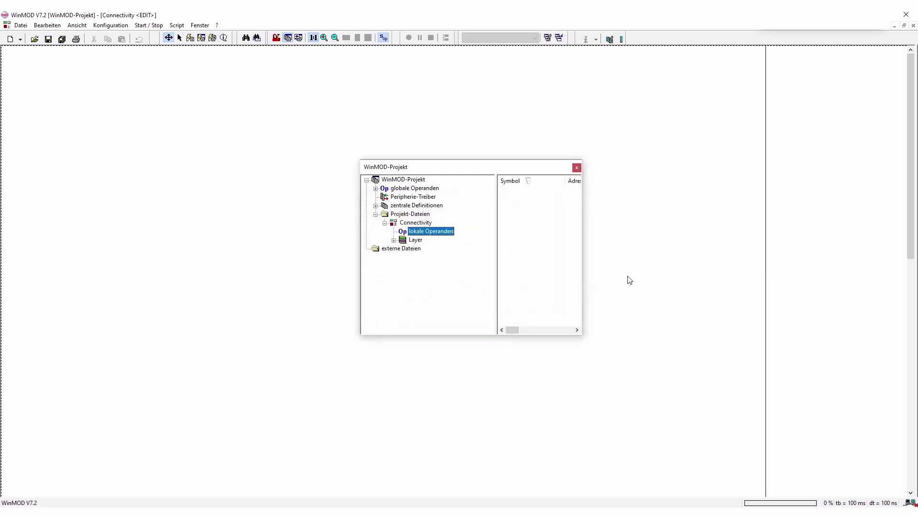
click(577, 167)
click(76, 26)
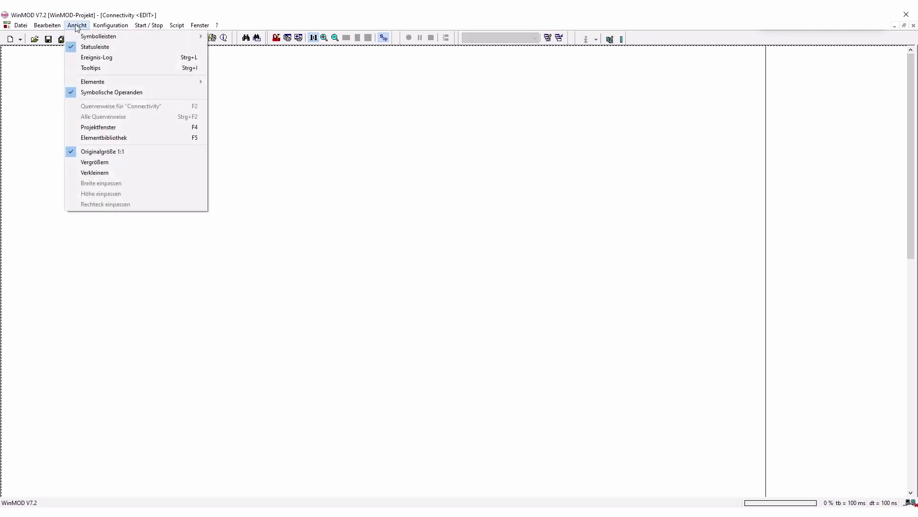
click(101, 138)
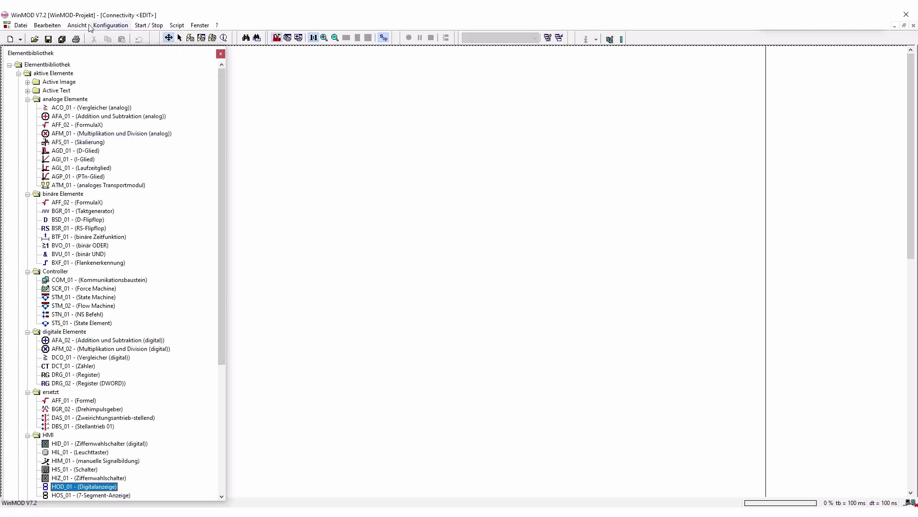
- Reopen the project window and move it out of the library's way
click(77, 25)
click(94, 127)
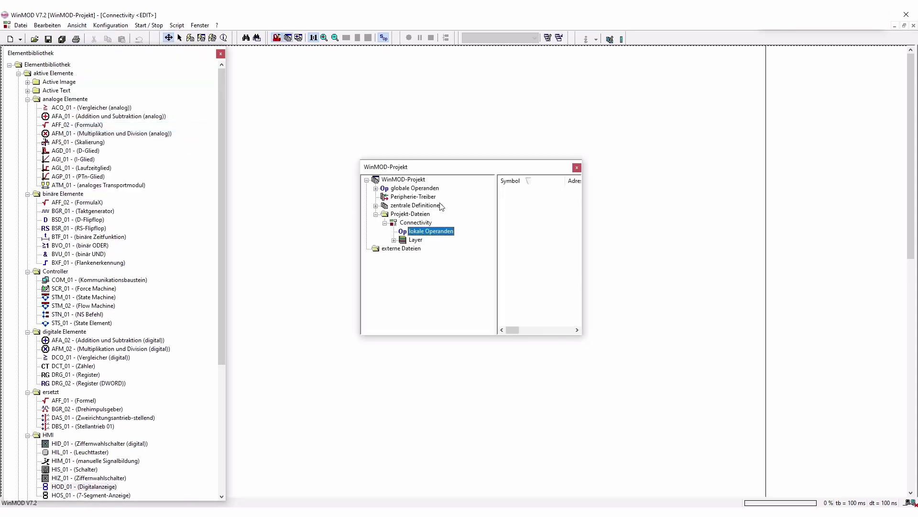
drag(443, 167, 533, 225)
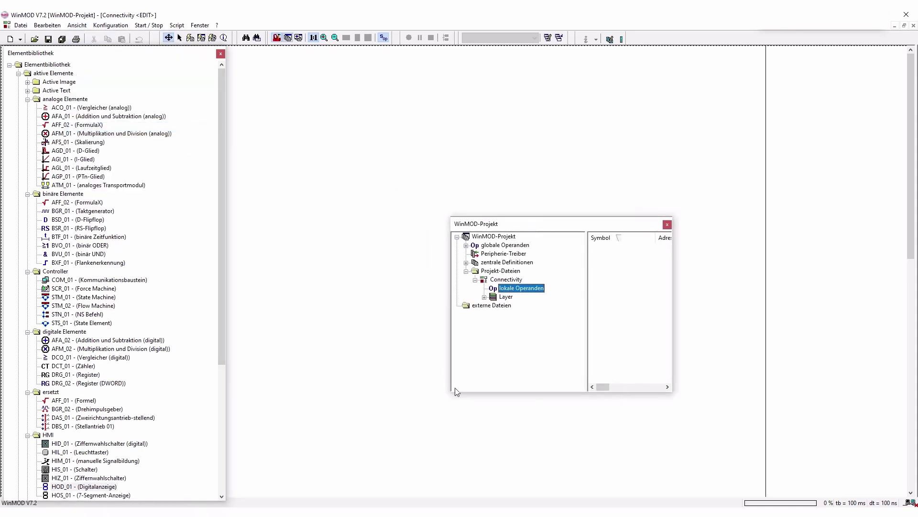
- Create the local operand analog_A1 with Typ analog under lokale Operanden
right_click(511, 294)
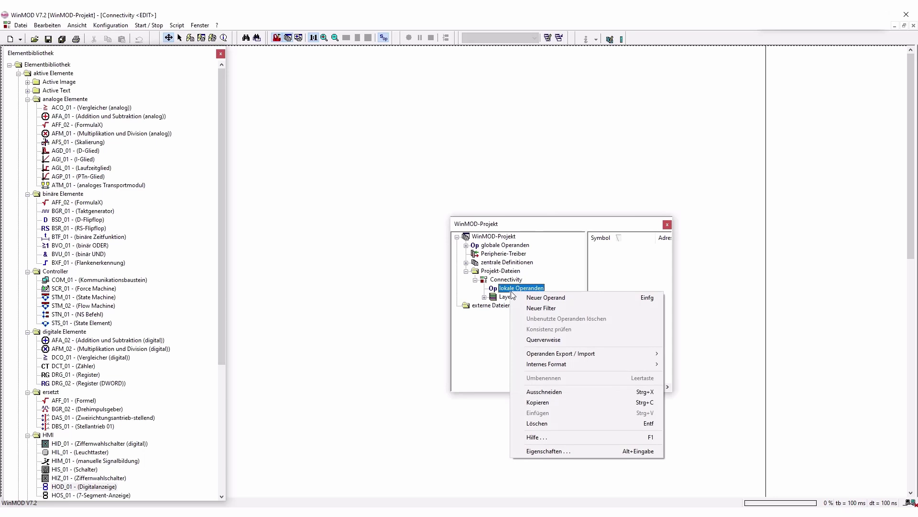
click(546, 300)
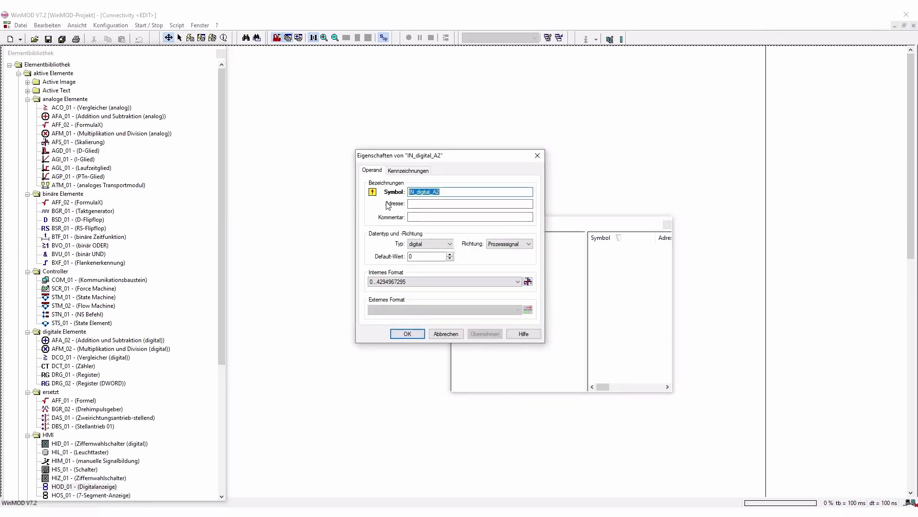
text(analg)
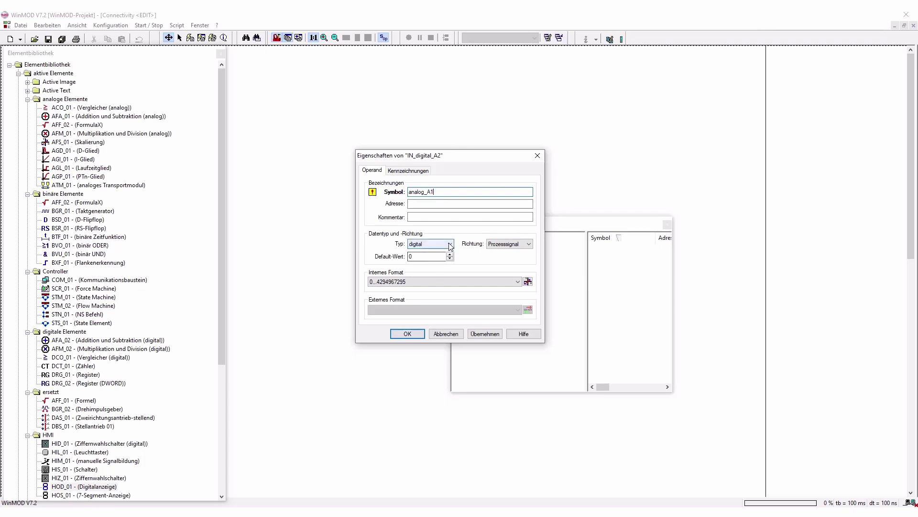
click(433, 244)
click(433, 260)
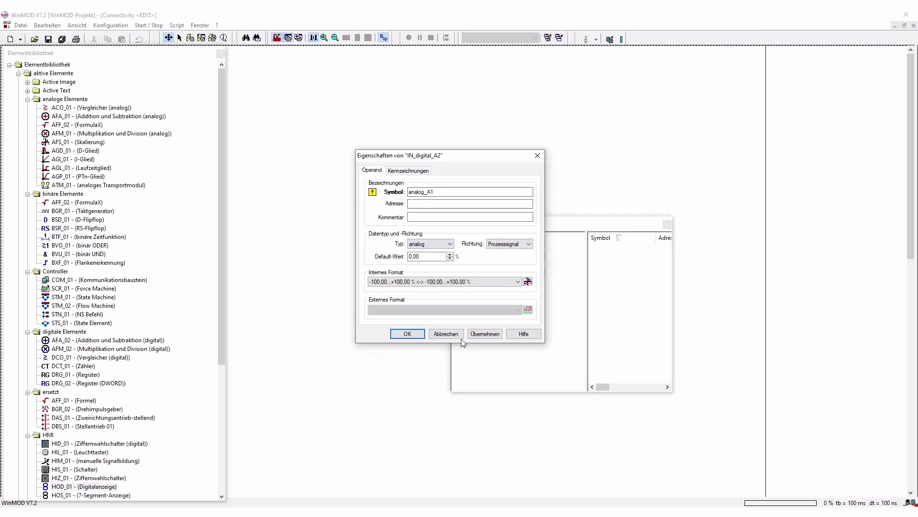
click(480, 333)
click(445, 333)
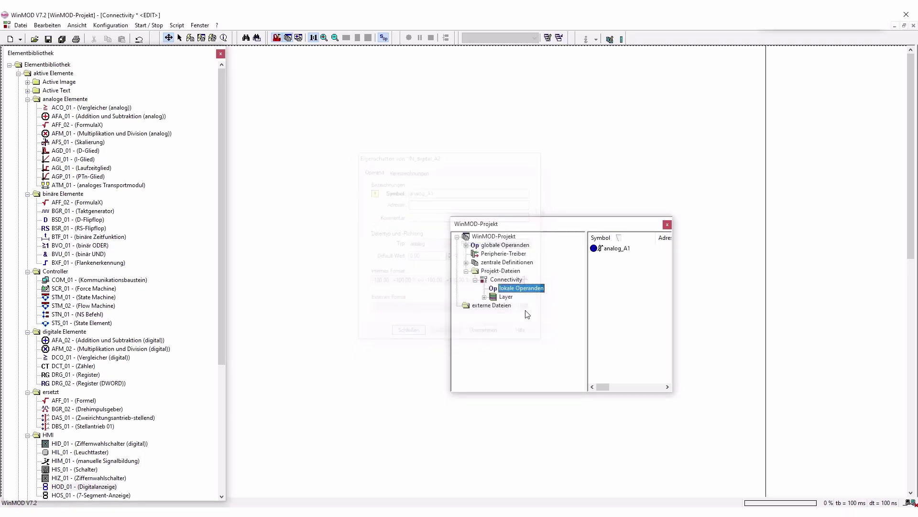
click(514, 289)
- Create a second local operand OUT_digital_A1 with Typ digital
right_click(514, 289)
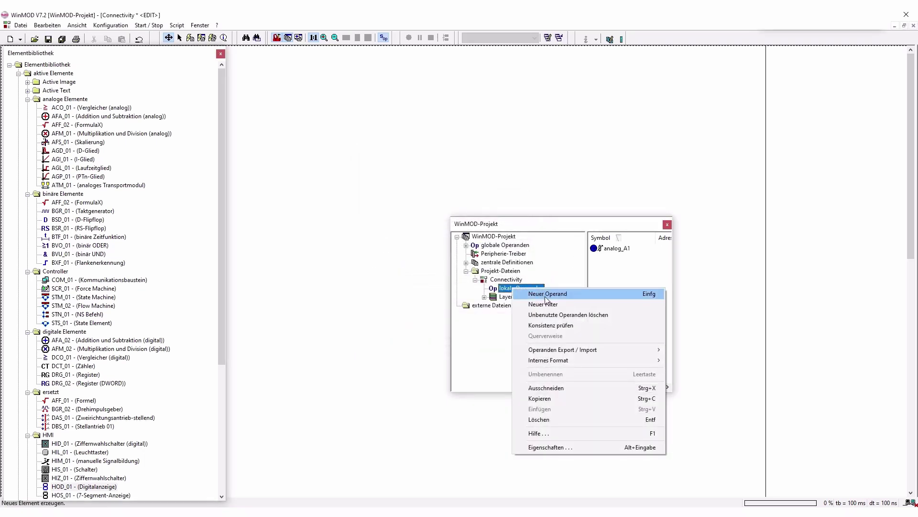
click(535, 293)
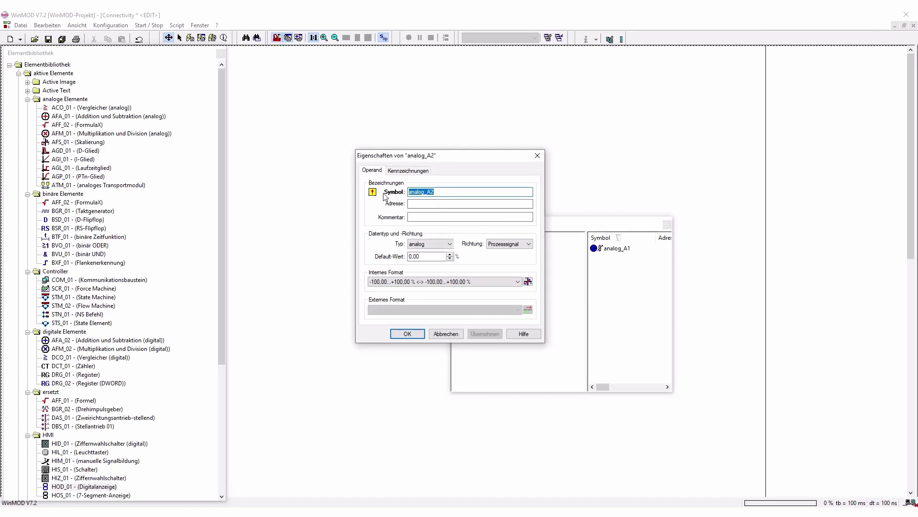
text(OUT_A)
key(BackSpace)
text(al_A1)
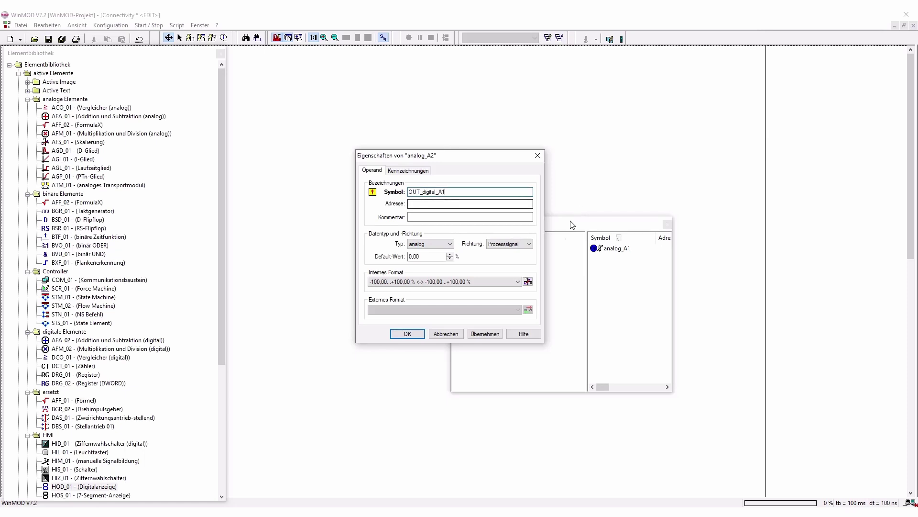
click(440, 244)
click(440, 266)
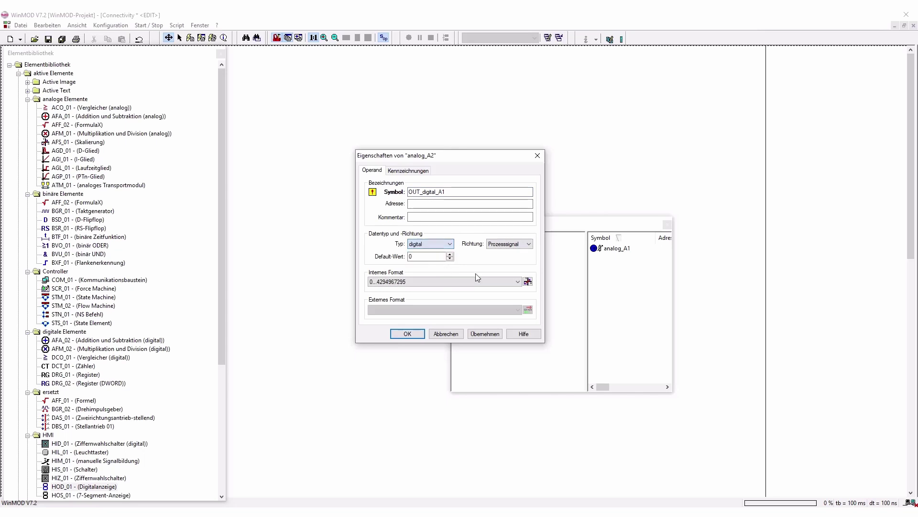
click(408, 334)
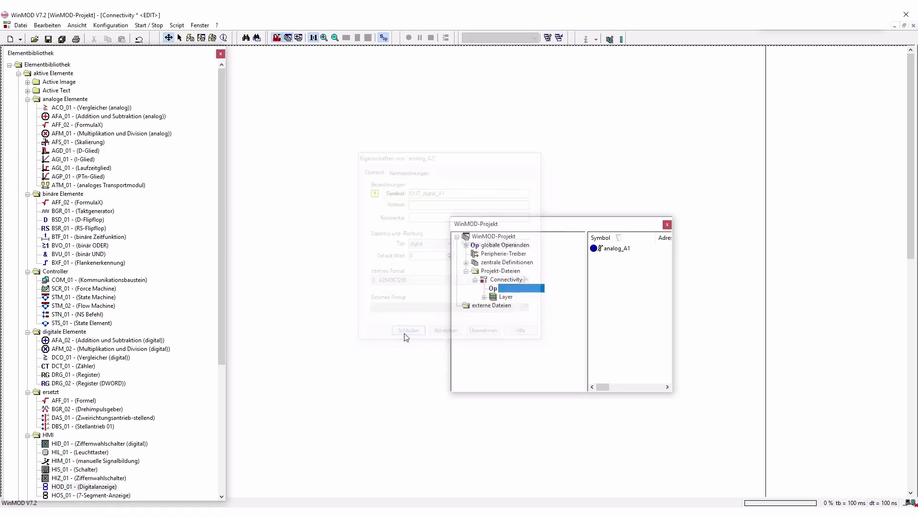
- Create operand IN_digital_A1 by editing the proposed name, then move the project window lower right
right_click(516, 293)
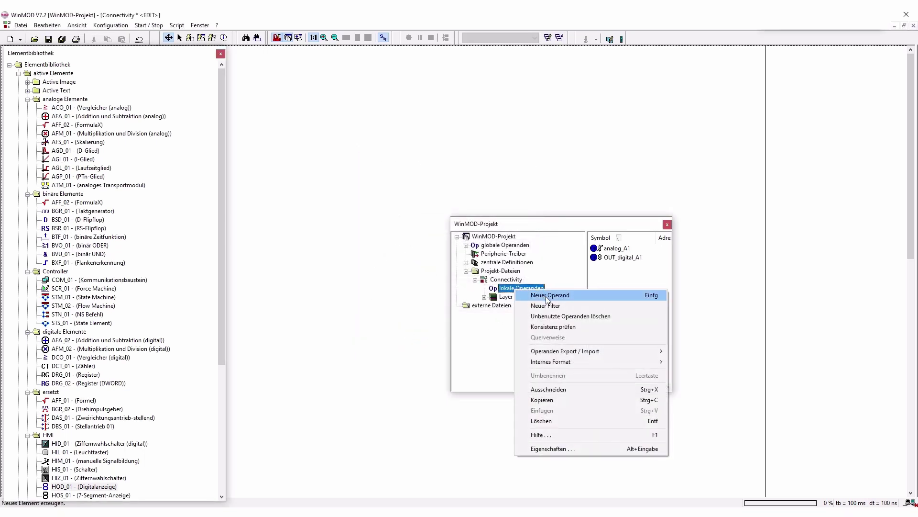
click(545, 295)
click(455, 192)
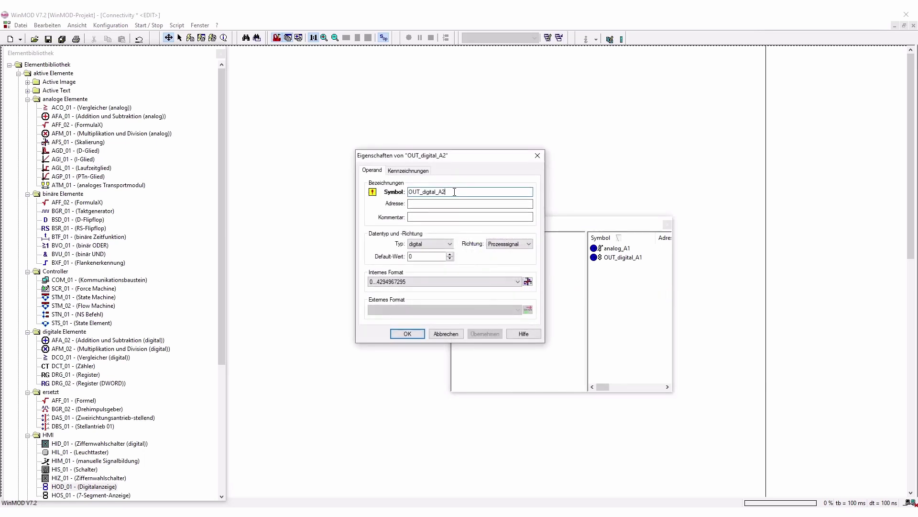
key(BackSpace)
text(1)
key(BackSpace)
key(BackSpace)
key(BackSpace)
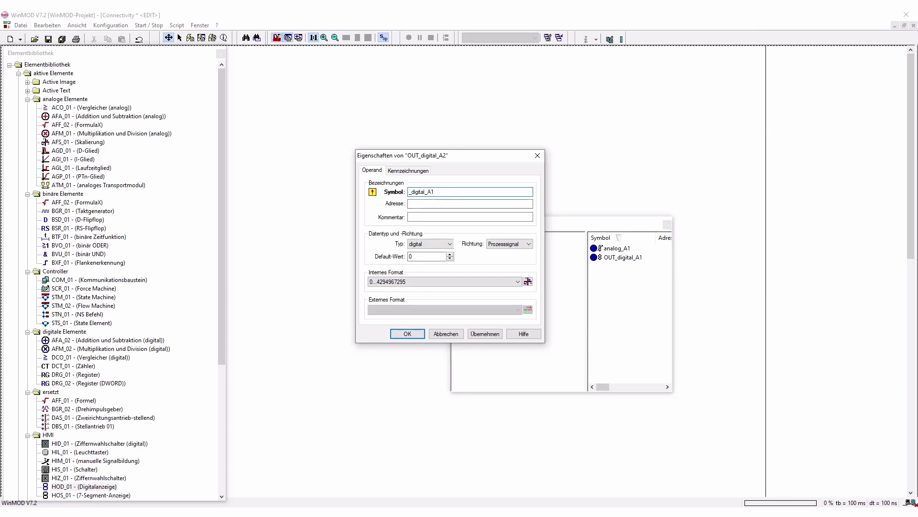
text(IN)
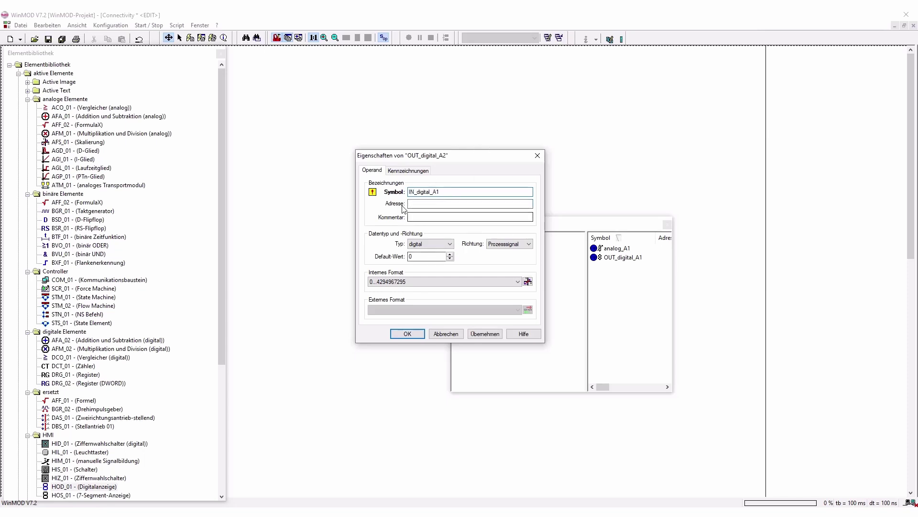
click(407, 334)
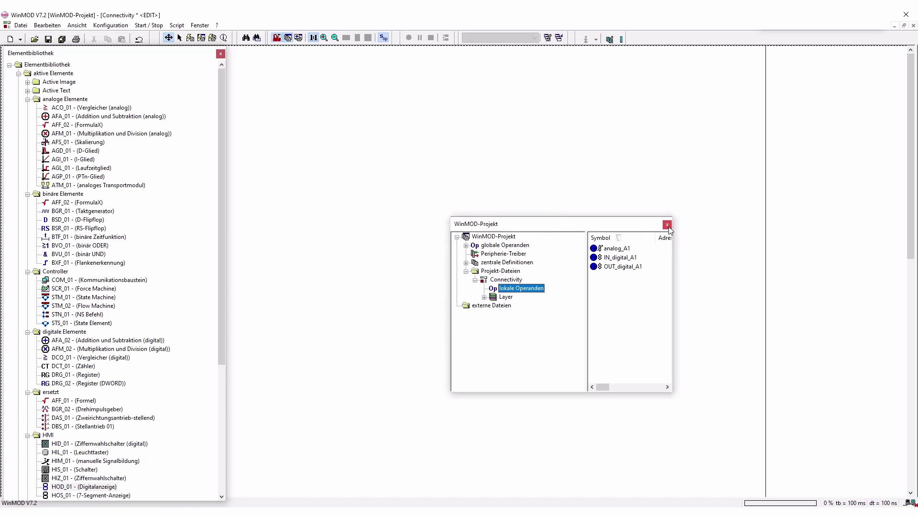
drag(628, 231, 726, 282)
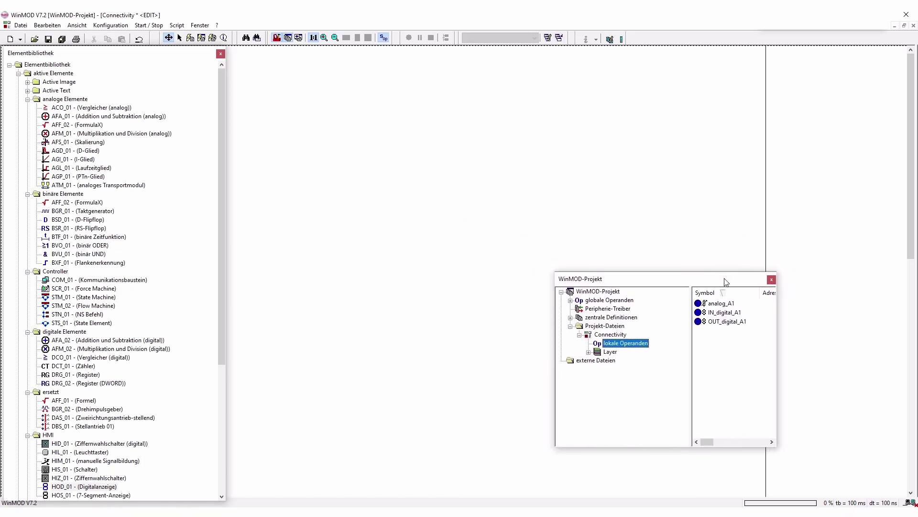
- Place an SAM_01 analog slider on the canvas and bind it to local operand analog_A1
click(773, 280)
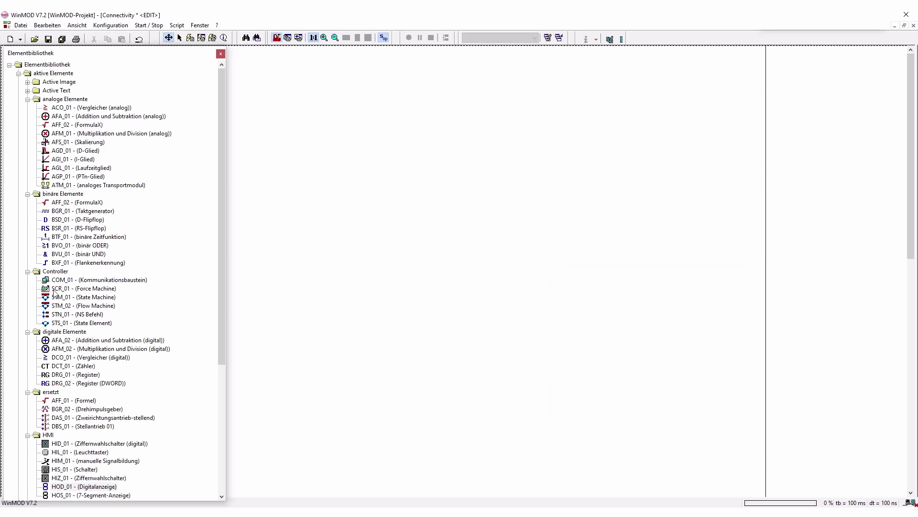
scroll(88, 323, down, 4)
scroll(87, 323, down, 3)
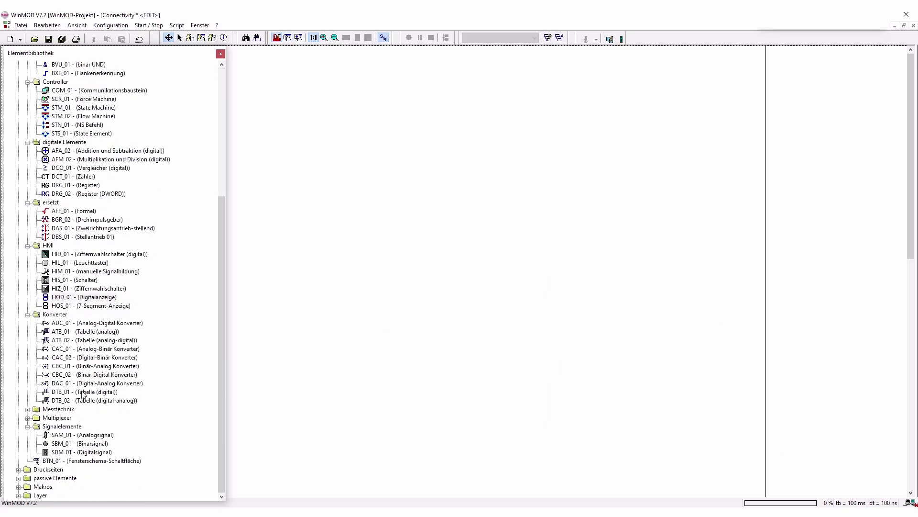
drag(77, 437, 355, 135)
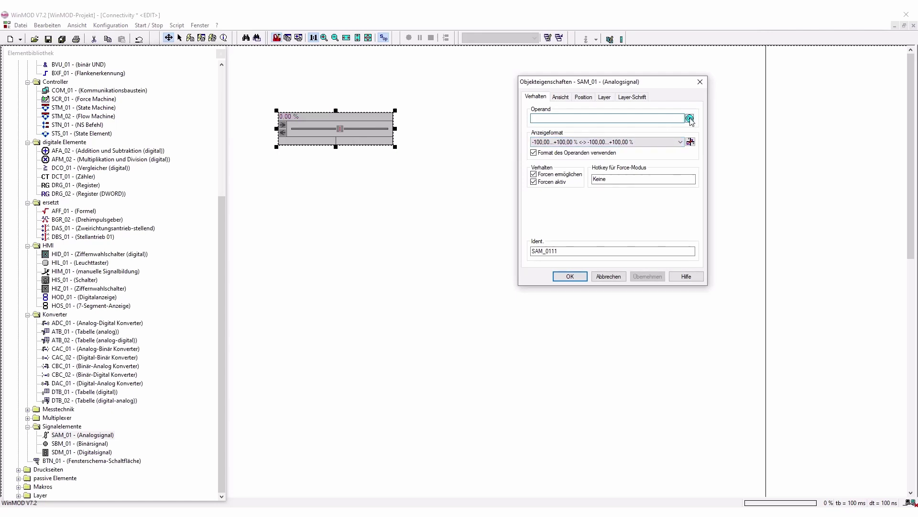
click(690, 119)
click(538, 177)
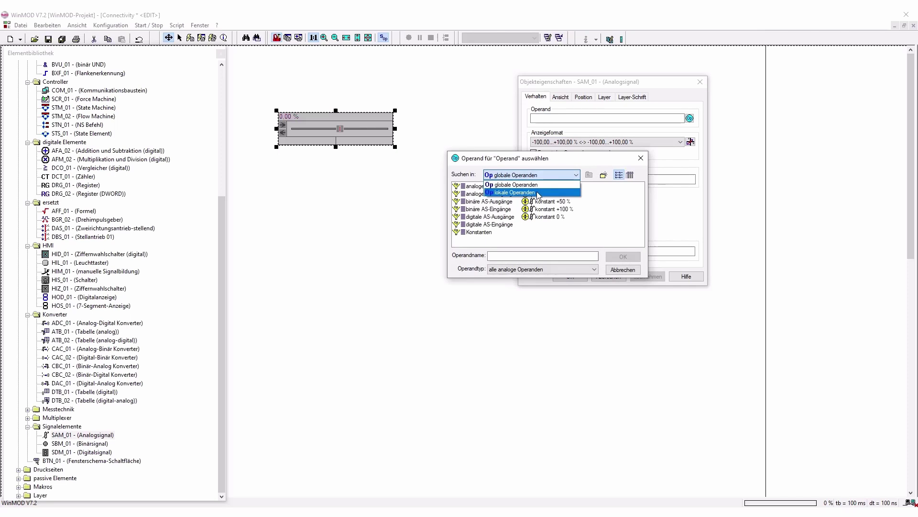
click(538, 193)
click(477, 186)
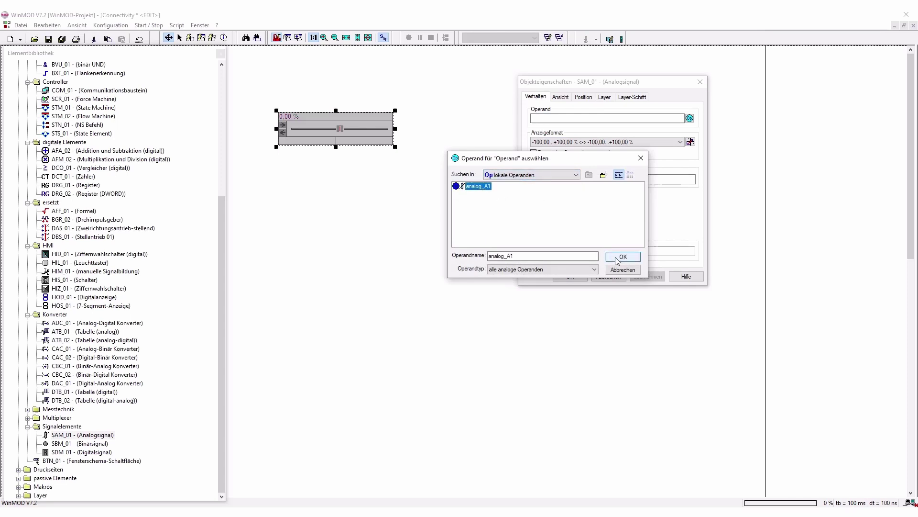
click(618, 259)
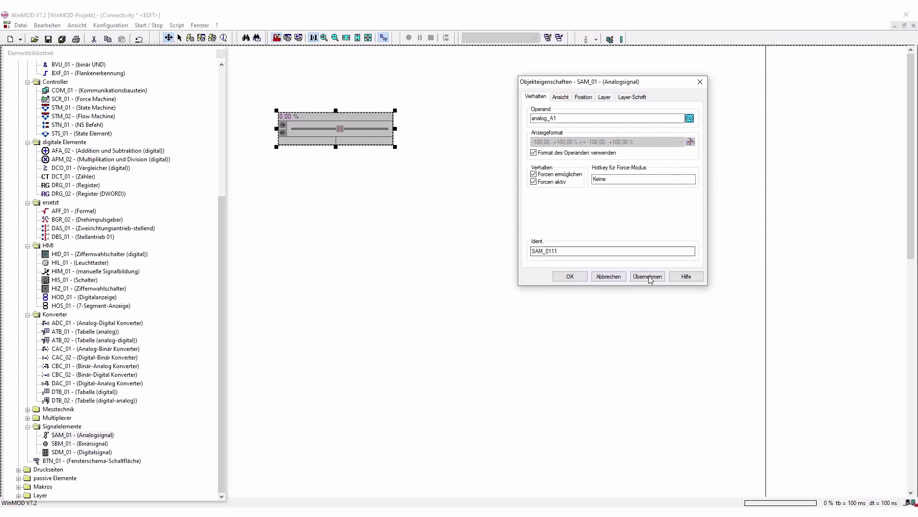
click(574, 277)
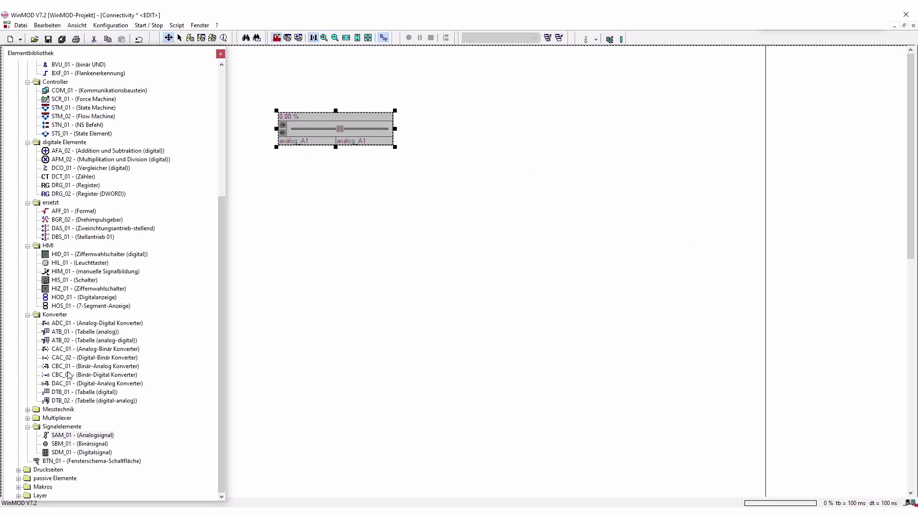
- Place an ADC_01 converter below the slider and set its Ident to Achse1
click(70, 324)
drag(70, 324, 336, 184)
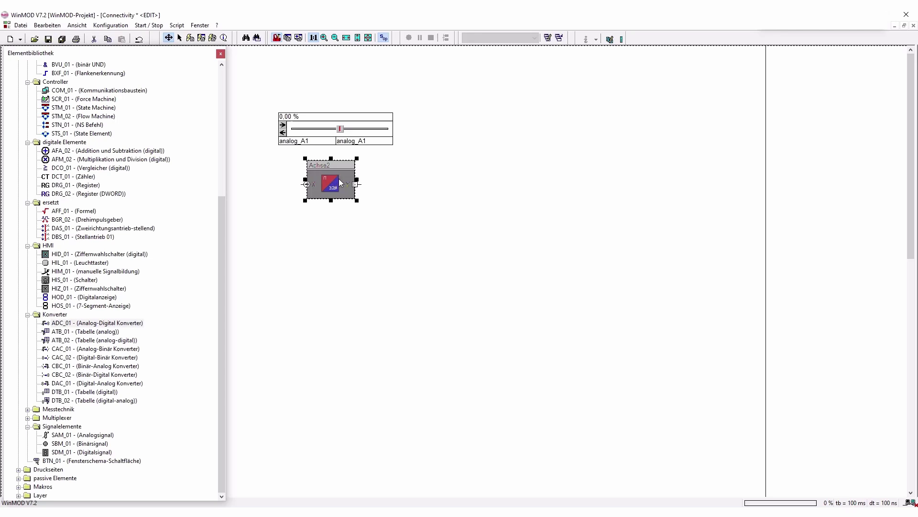
double_click(340, 182)
click(597, 97)
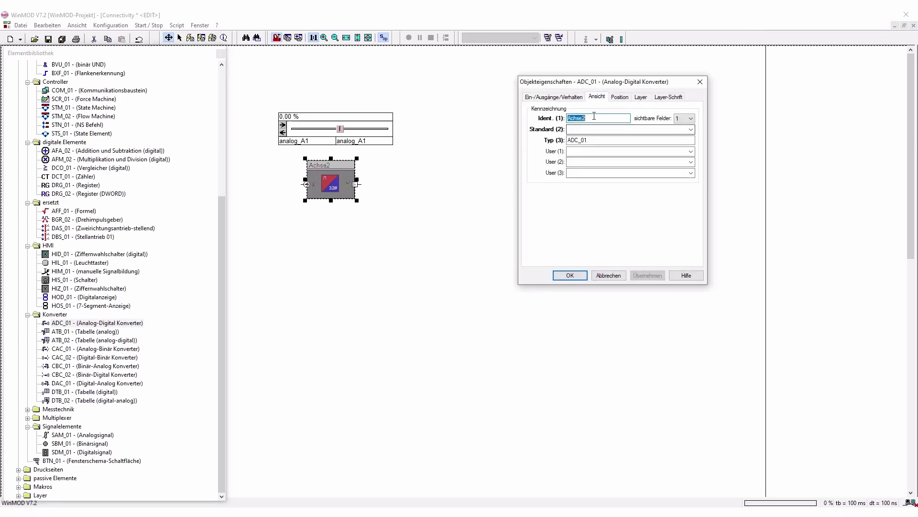
click(594, 116)
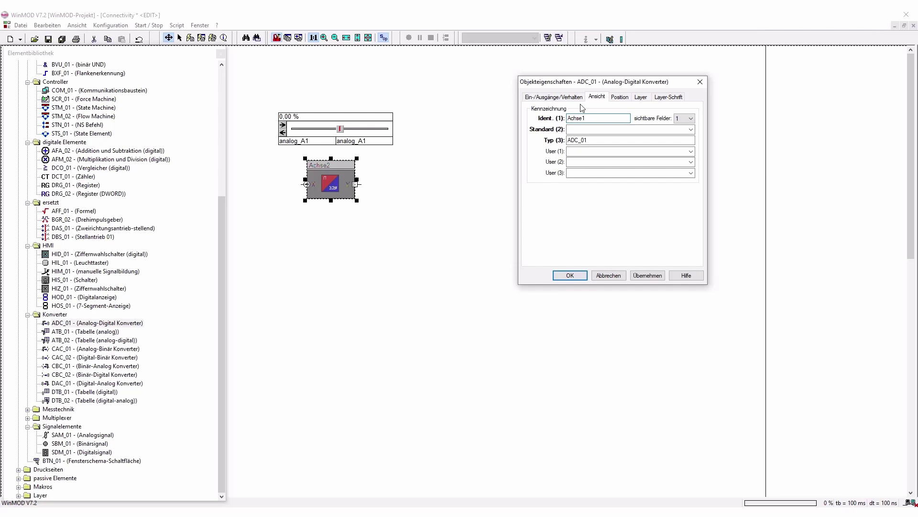
- Set the converter's Eingang (X) to analog_A1 and Ausgang (Y) to OUT_digital_A1
click(541, 97)
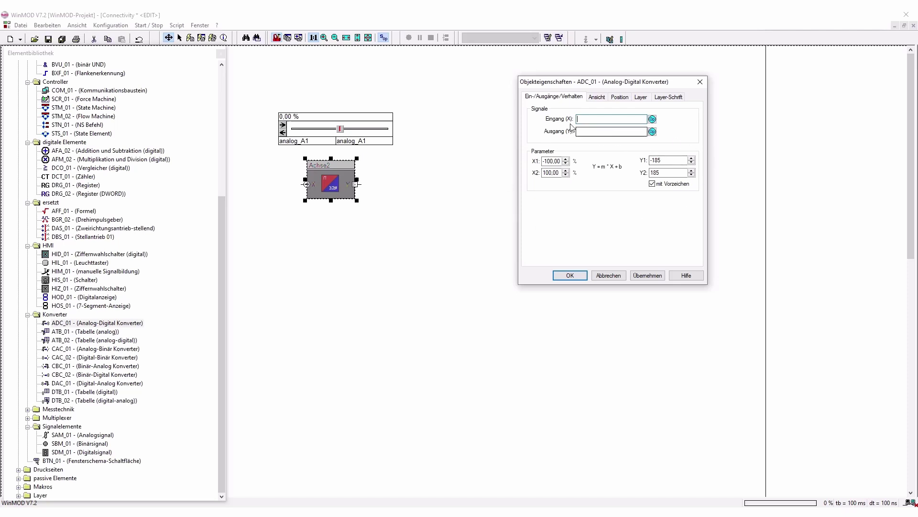
click(652, 119)
click(572, 175)
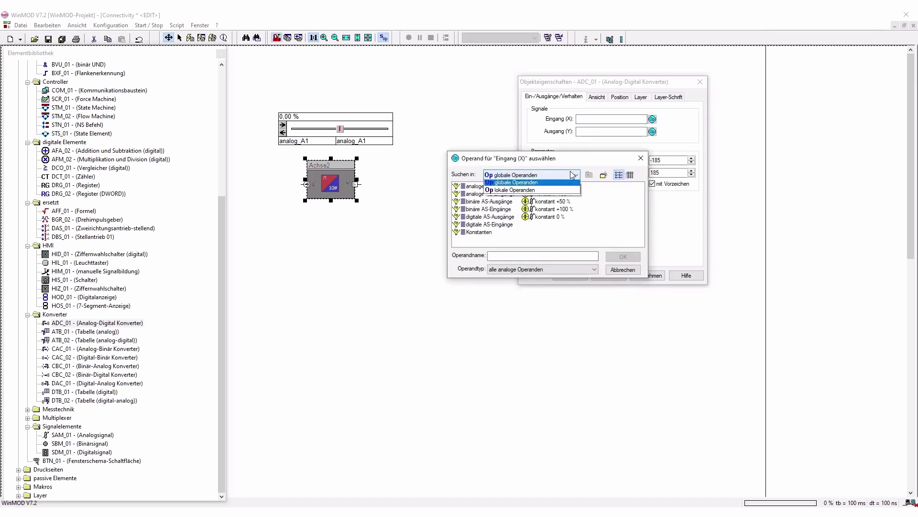
click(556, 194)
click(479, 186)
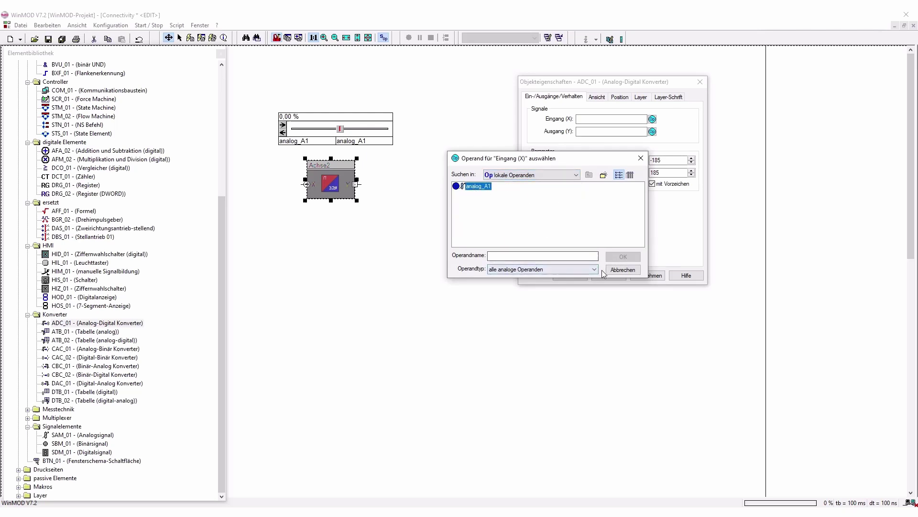
double_click(478, 186)
click(605, 132)
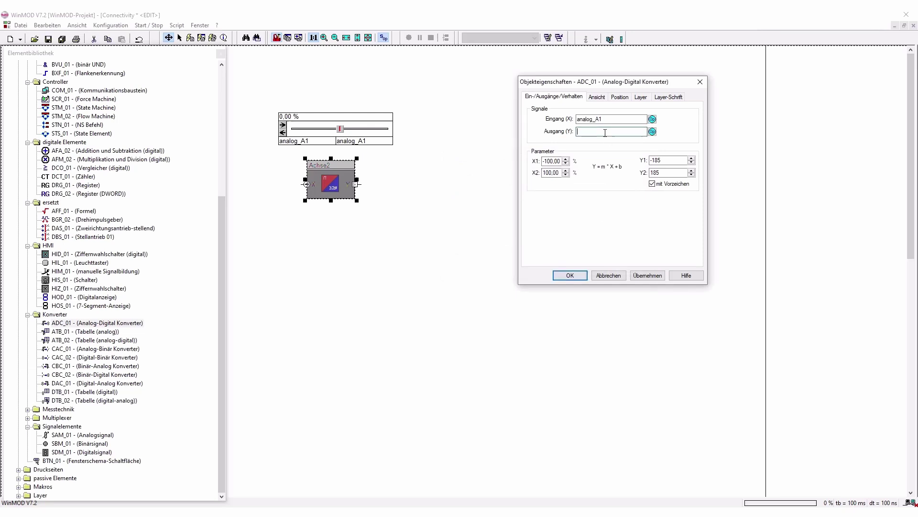
text(OUT_digital_A1)
click(572, 276)
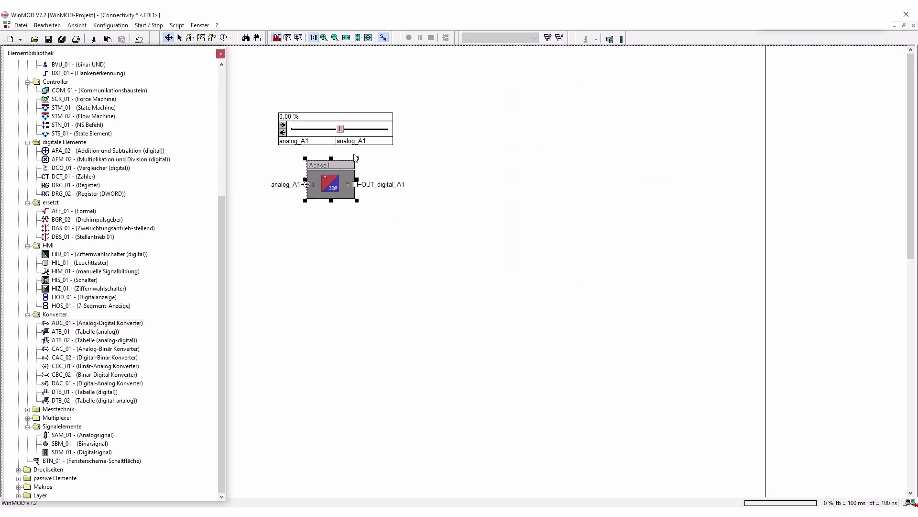
- Place a HOD_01 digital display beside the slider and caption it Achse1
click(70, 298)
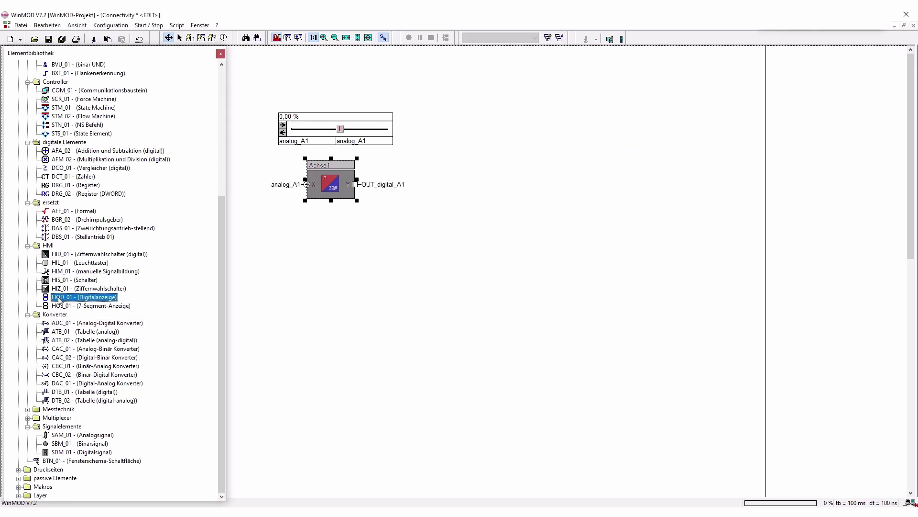
drag(58, 300, 453, 133)
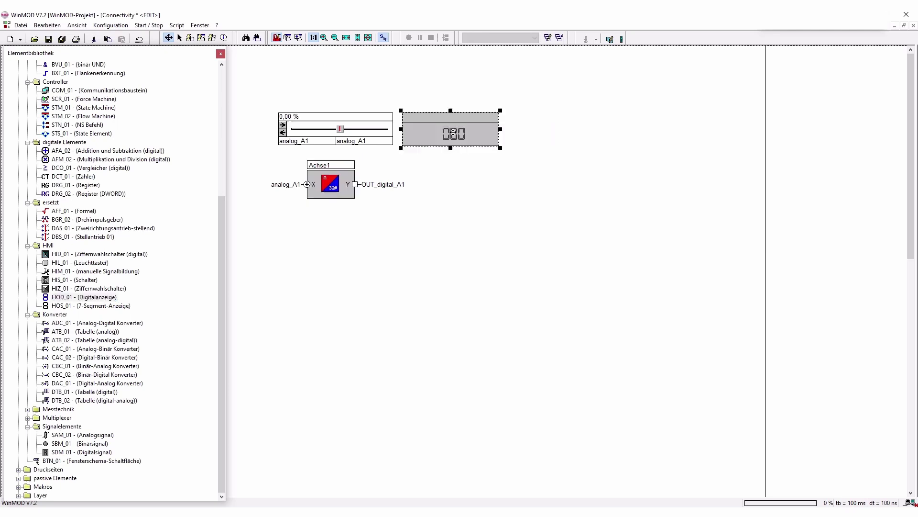
double_click(457, 126)
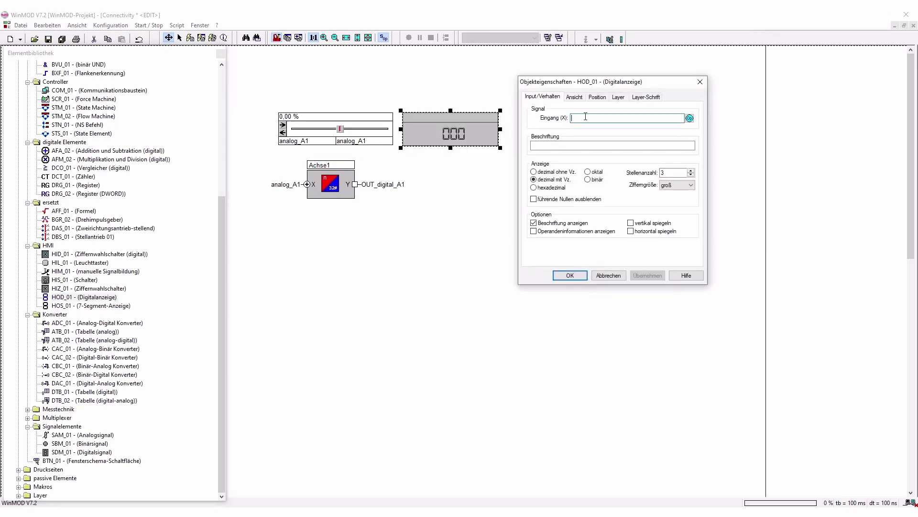
click(563, 145)
text(ACHS)
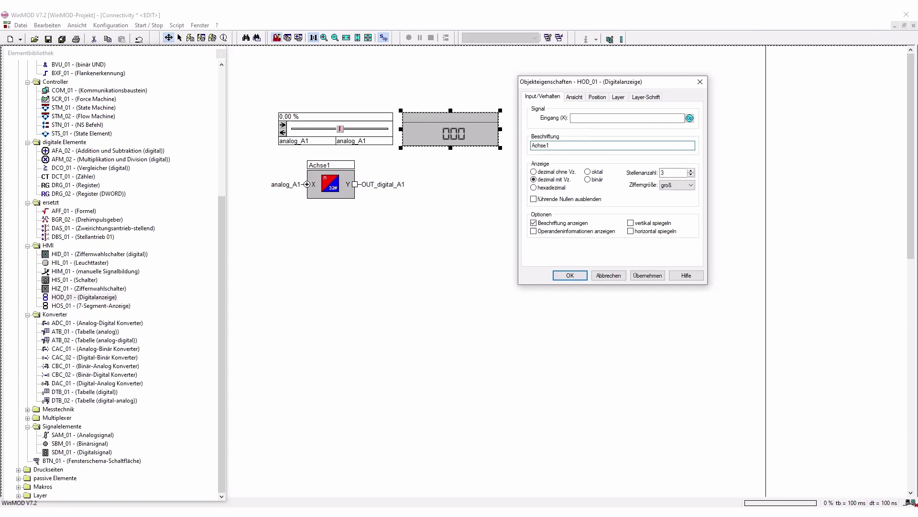
- Set the display's Eingang (X) to OUT_digital_A1 and recheck its properties
click(644, 117)
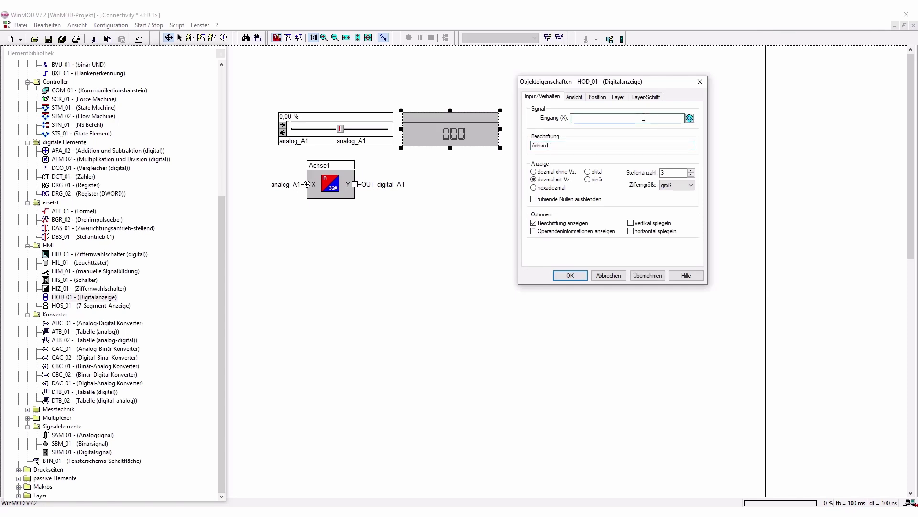
text(OUT_digital_A1)
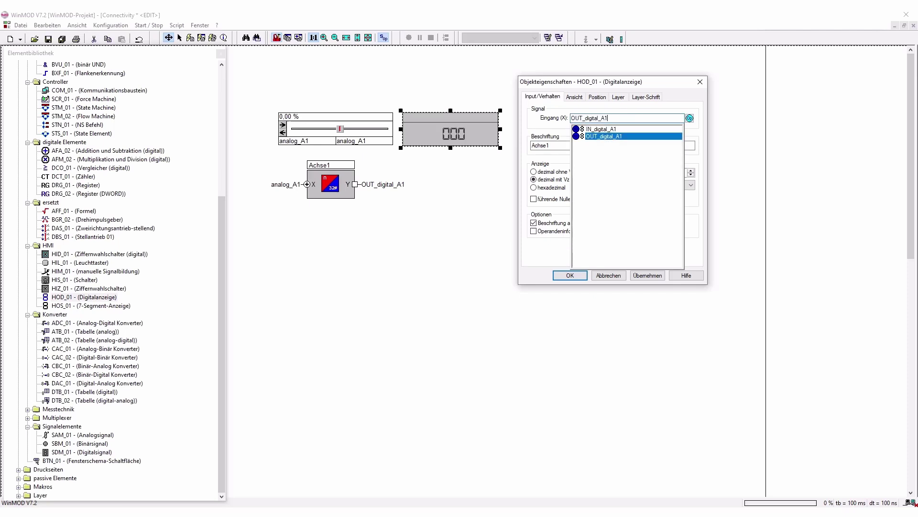
key(Return)
key(Return)
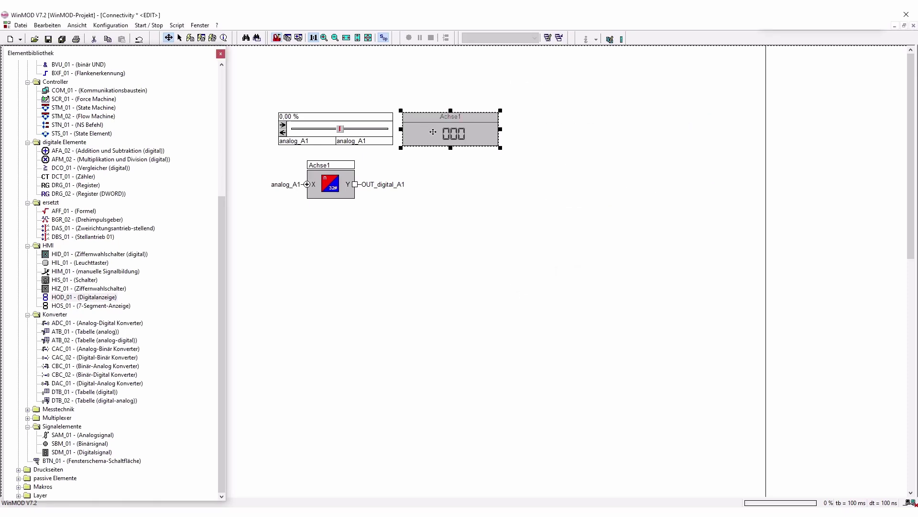
double_click(480, 128)
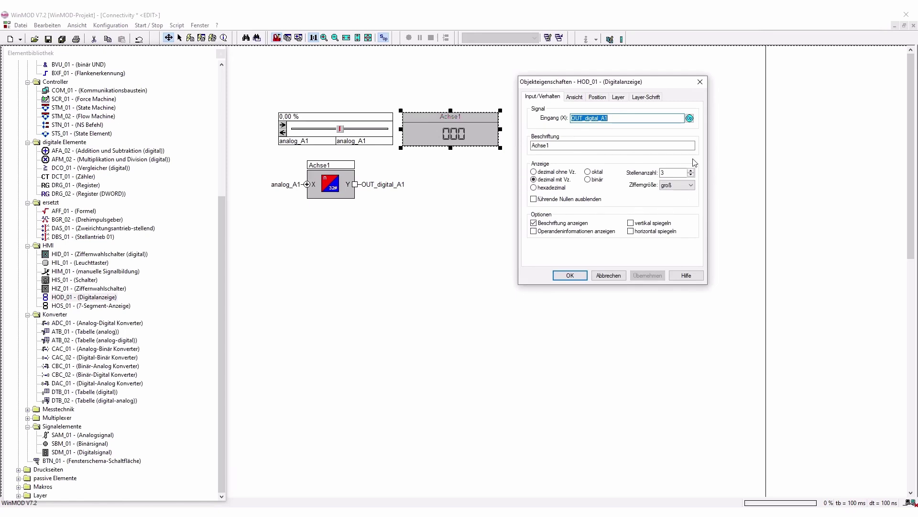
click(569, 275)
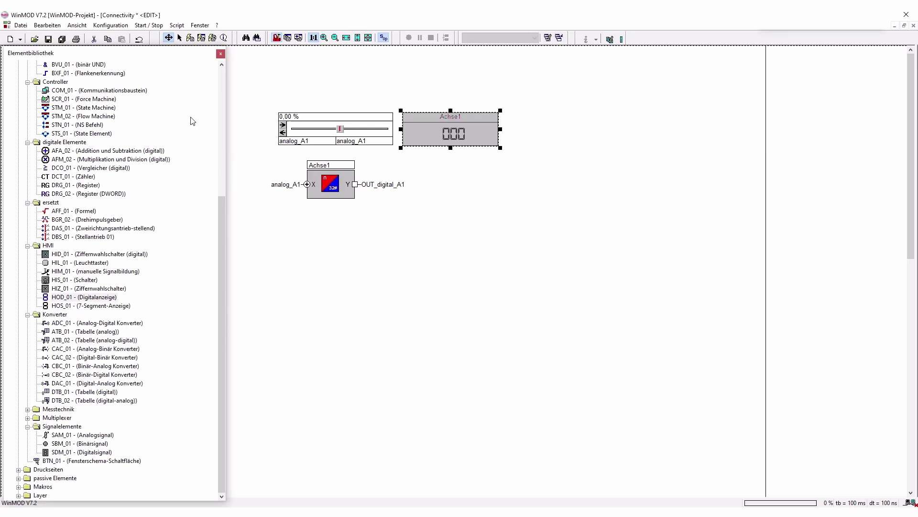
- Run a first simulation test, nudging the slider, then stop it
click(202, 38)
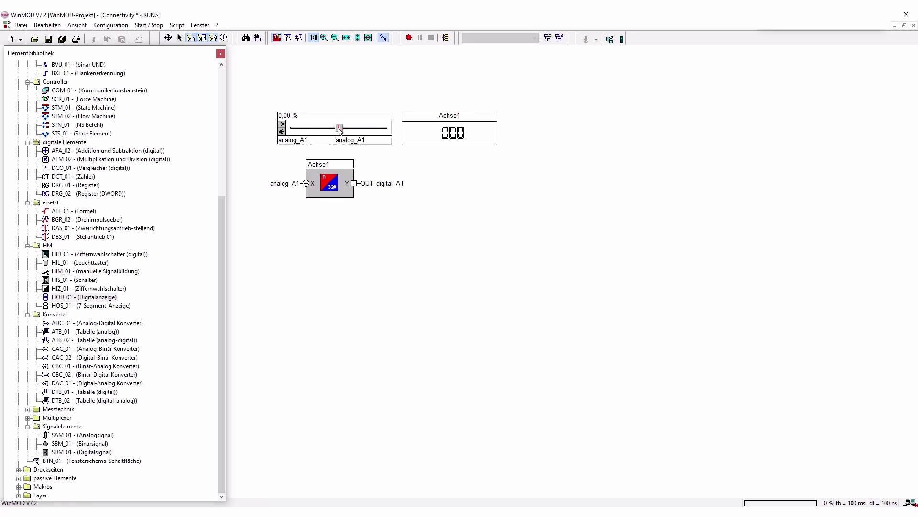
mouse_move(341, 132)
mouse_down()
mouse_move(389, 132)
mouse_move(291, 133)
mouse_move(393, 131)
mouse_move(338, 132)
mouse_up()
click(213, 37)
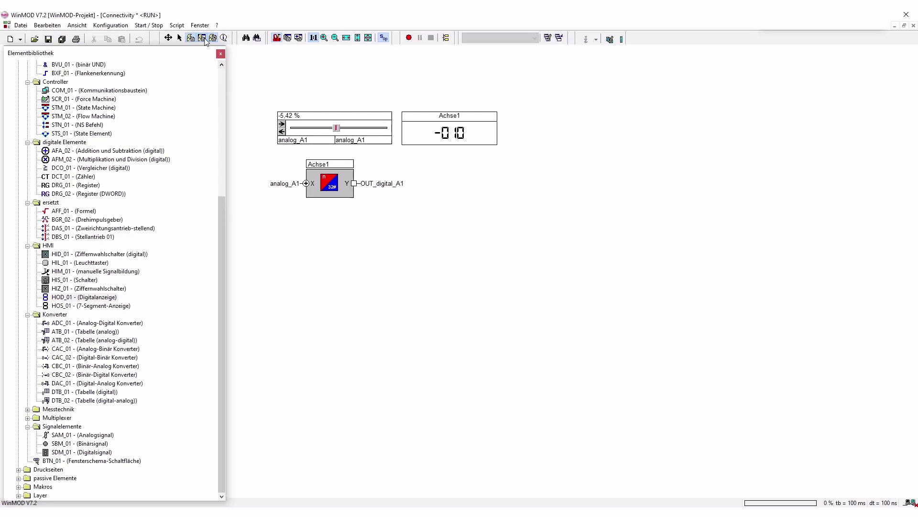
- Turn off Forcen aktiv on the slider and briefly run the simulation again
click(369, 136)
double_click(369, 136)
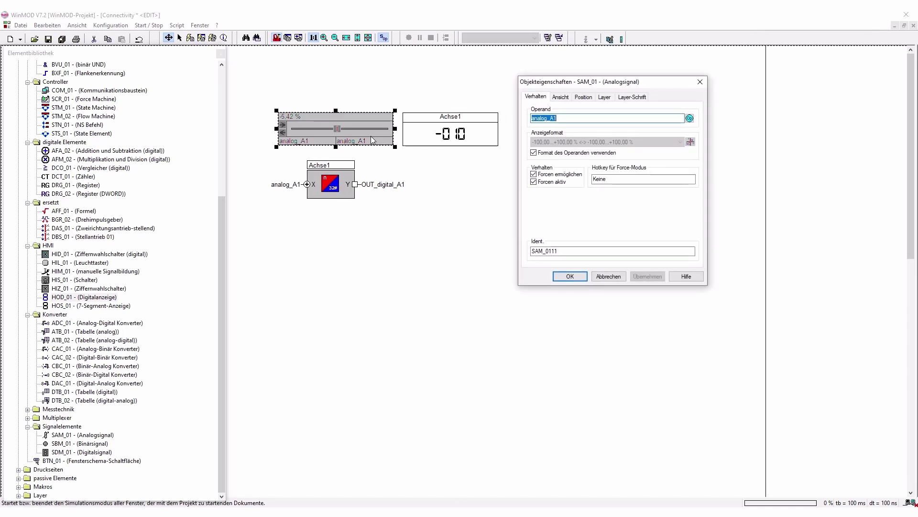
click(535, 183)
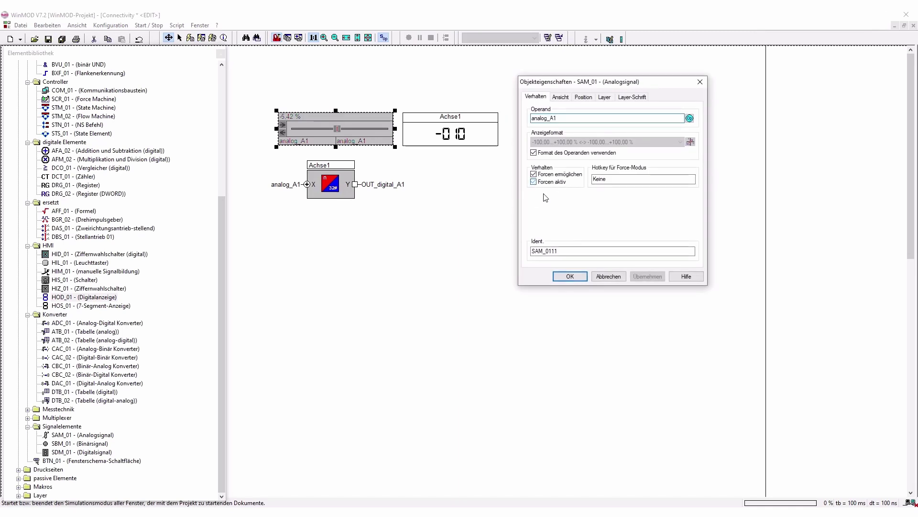
click(570, 277)
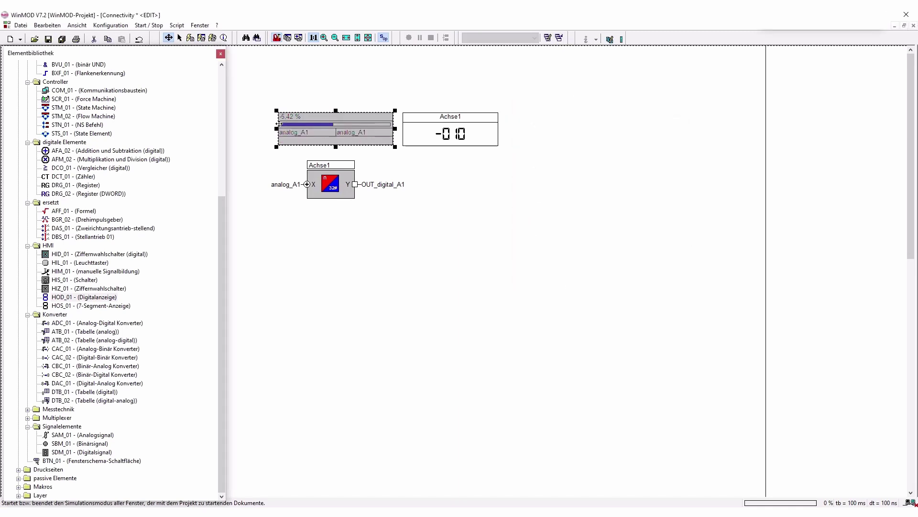
click(203, 39)
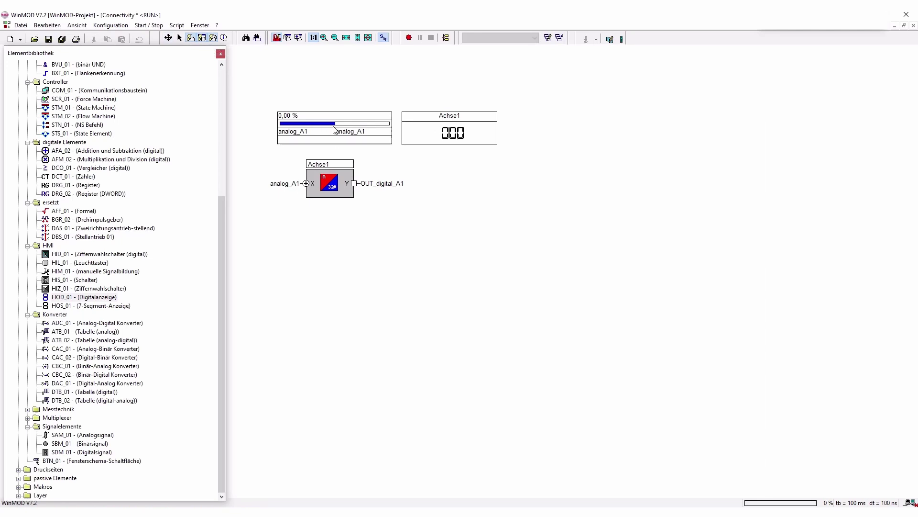
click(203, 38)
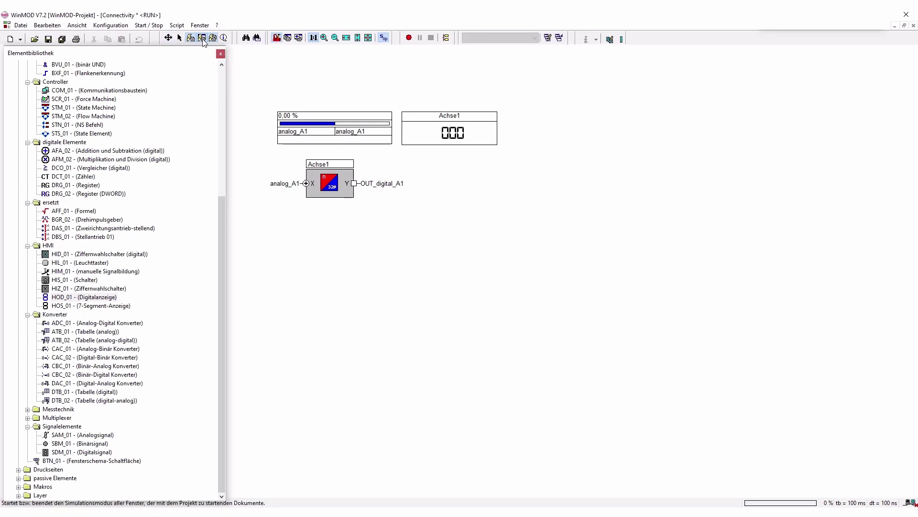
- Re-enable Forcen aktiv, run, set the slider to -17.24 % (display -032), then stop
double_click(351, 134)
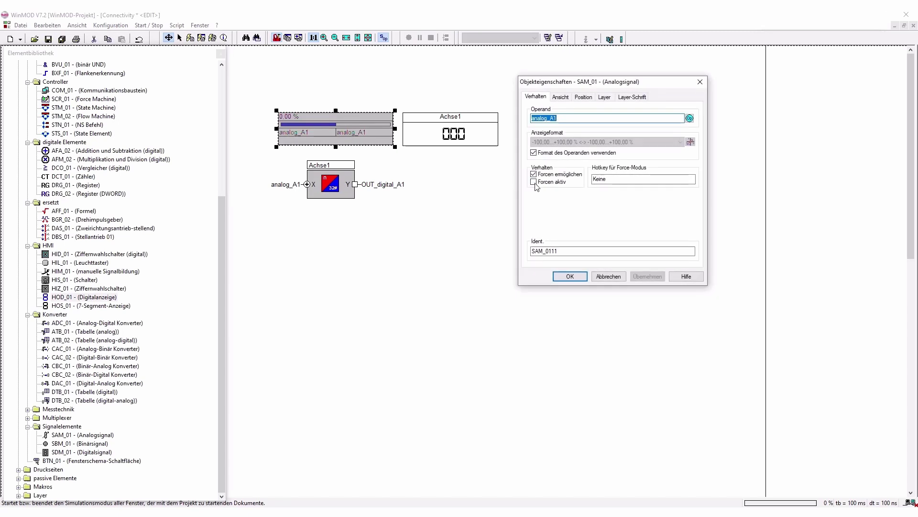
click(534, 182)
click(569, 276)
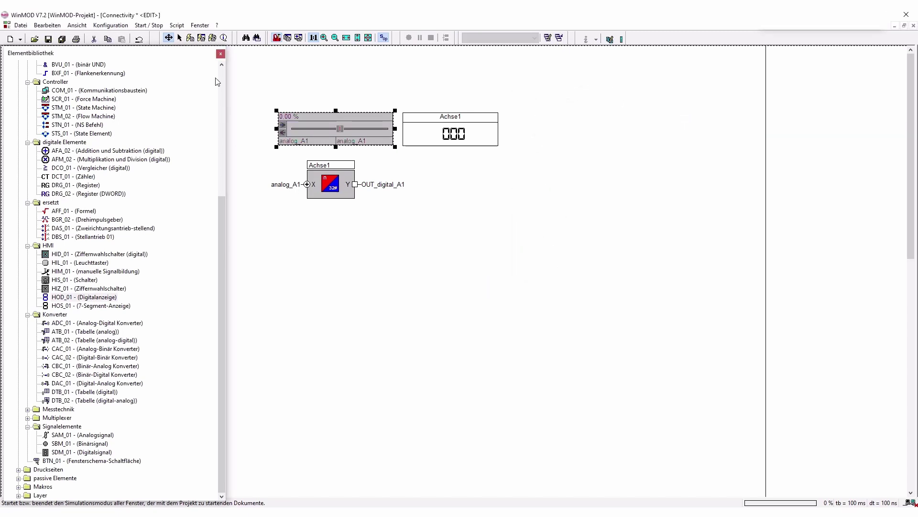
click(203, 38)
mouse_move(340, 128)
mouse_down()
mouse_move(352, 130)
mouse_move(331, 129)
mouse_up()
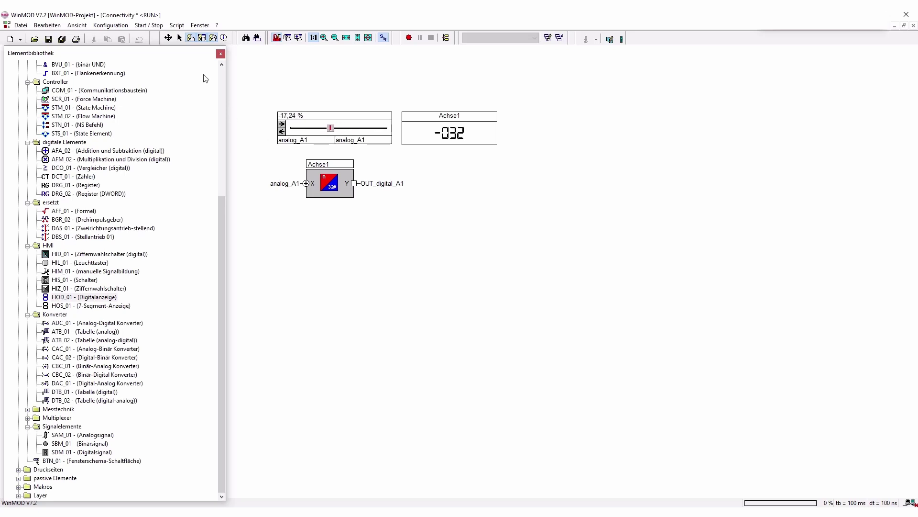
click(201, 38)
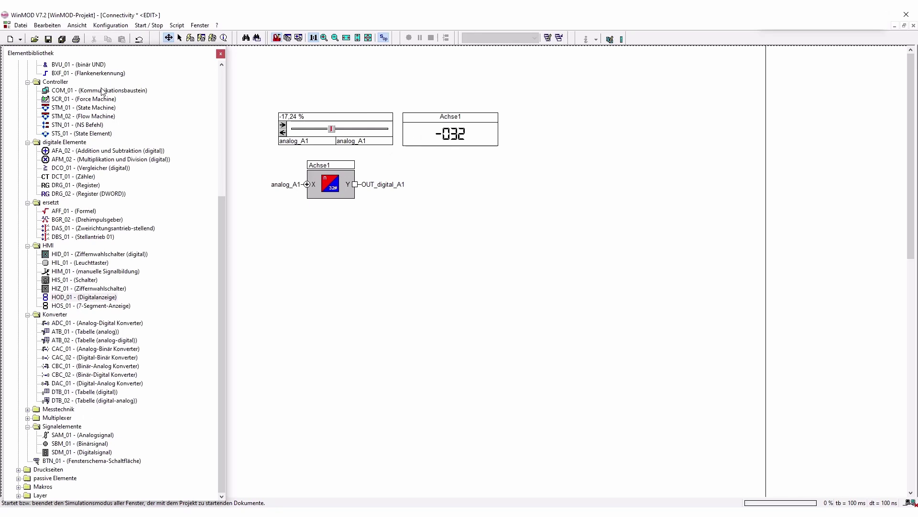
- Drop a COM_01 block on the sheet and confirm WinMOD-Projekt properties allow incoming connections on port 40001
drag(100, 93, 534, 301)
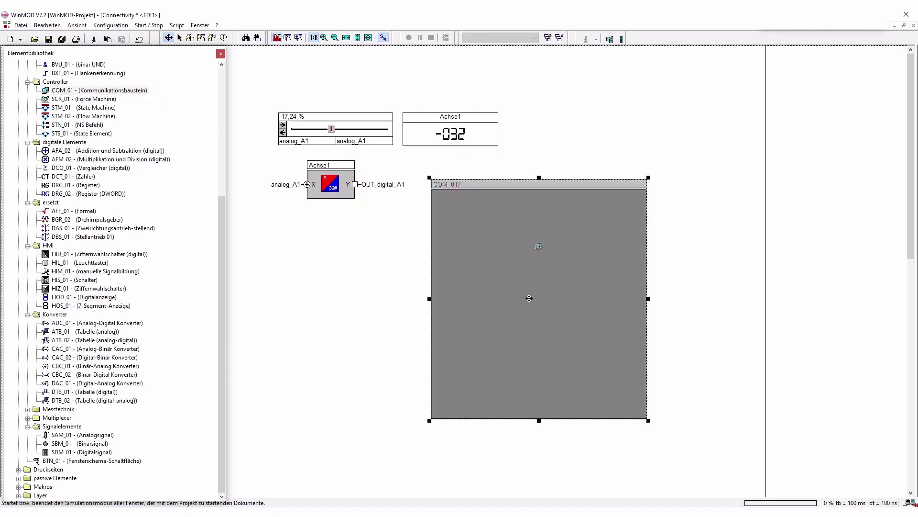
click(75, 26)
click(111, 128)
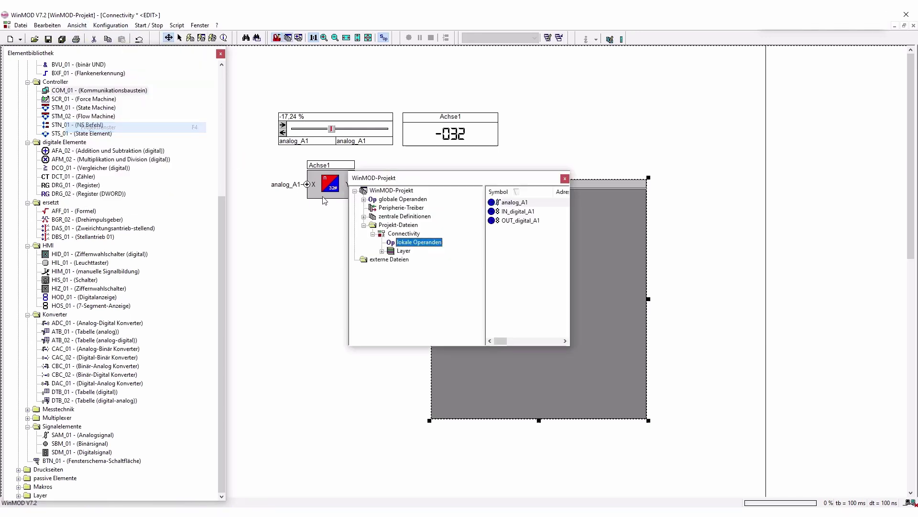
right_click(389, 191)
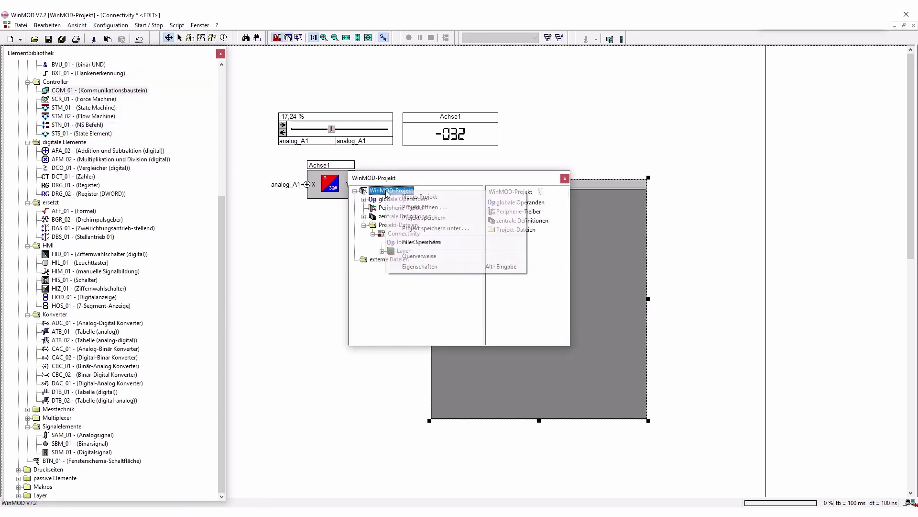
click(419, 268)
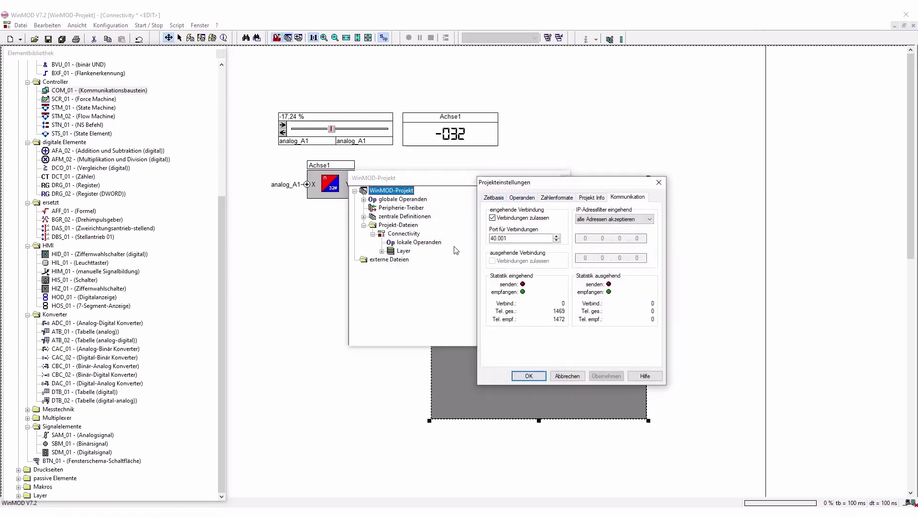
click(542, 377)
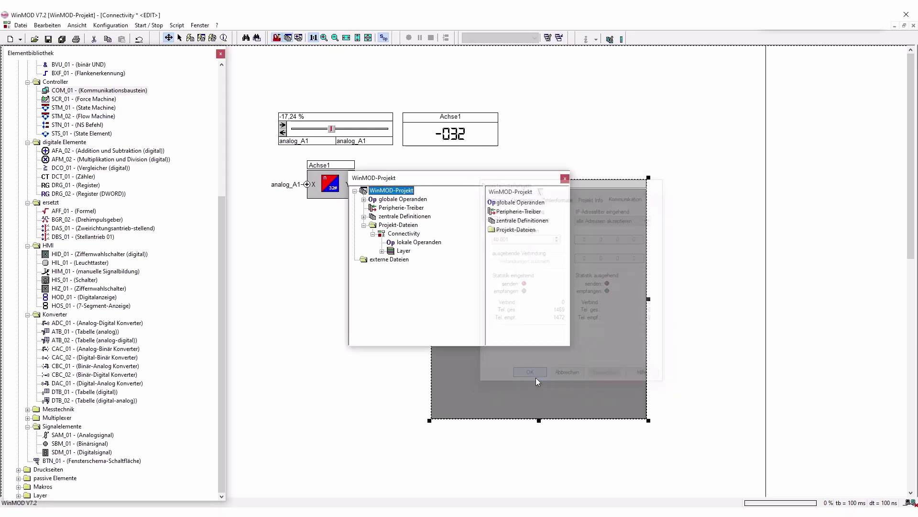
click(564, 179)
- Set the COM block's Ident to Communication and insert a new send signal
double_click(522, 211)
text(Communication)
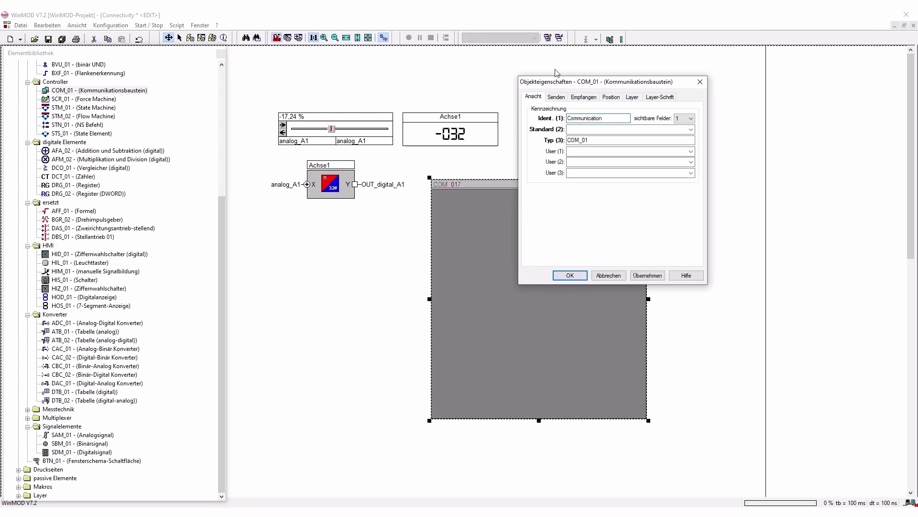
click(555, 98)
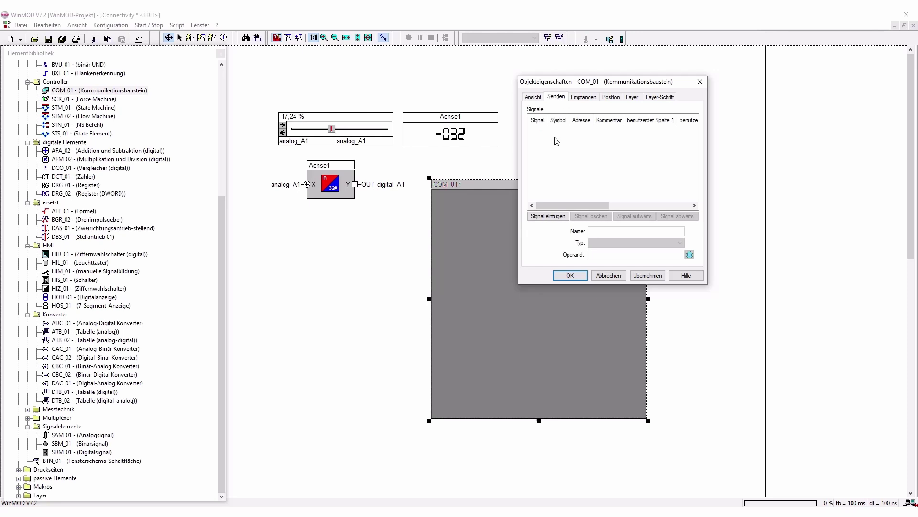
click(548, 216)
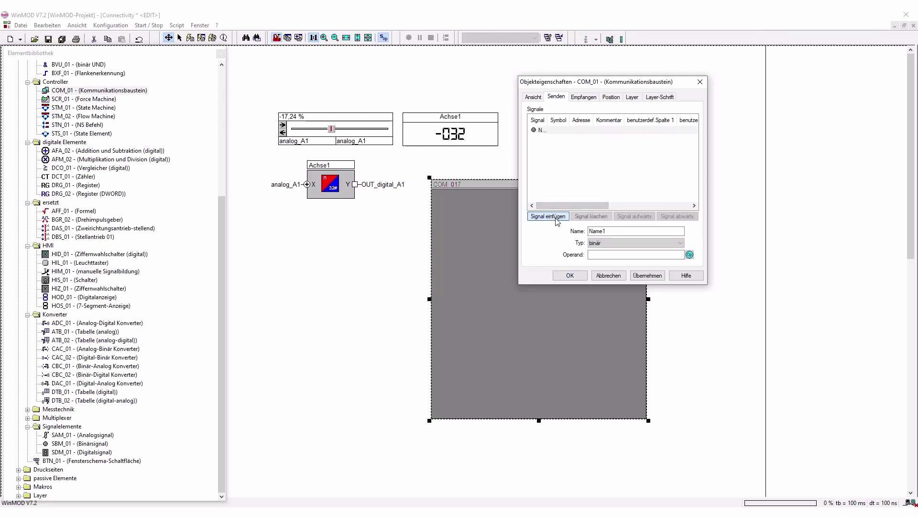
- Name the send signal OUT_A1, make it digital, and bind it to local operand OUT_digital_A1
double_click(599, 231)
text(OUT_A1)
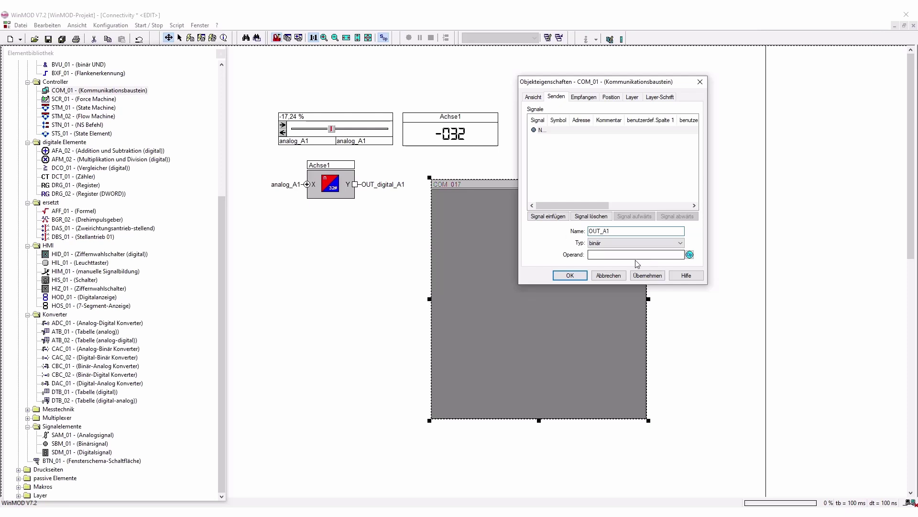
click(638, 243)
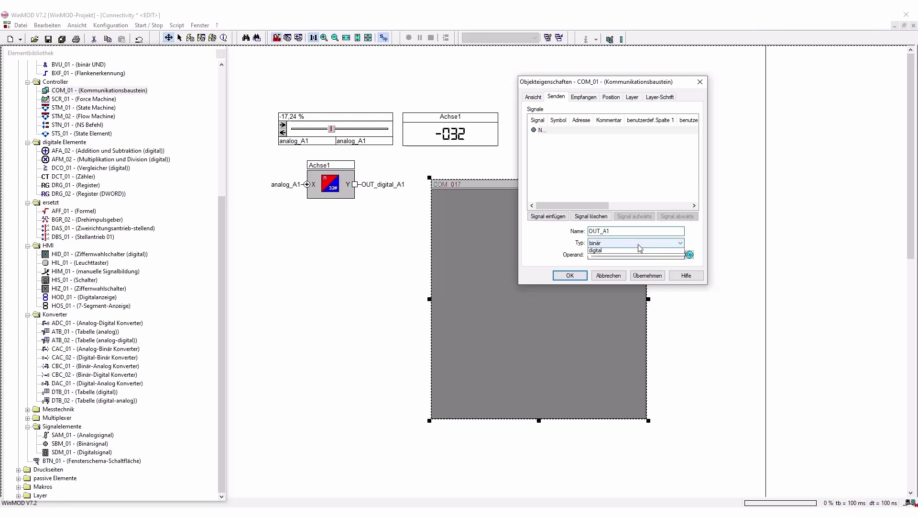
click(627, 263)
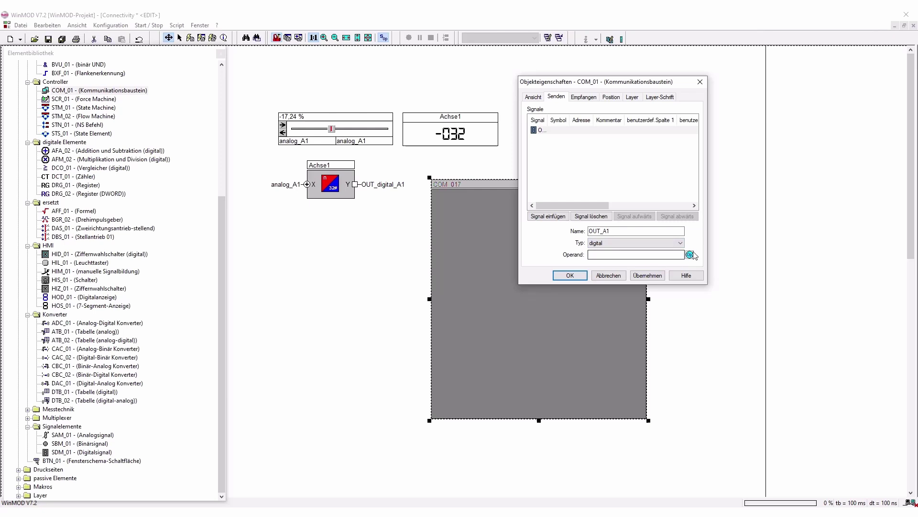
click(689, 255)
click(544, 182)
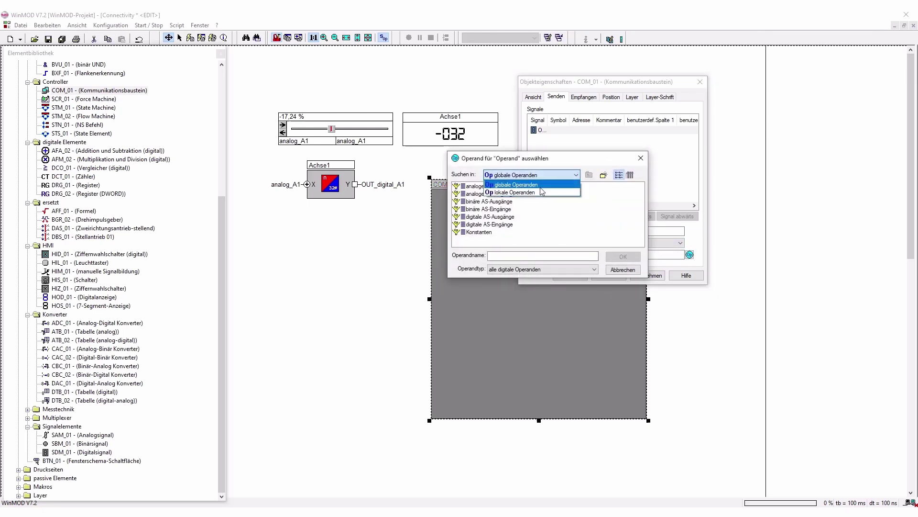
click(510, 190)
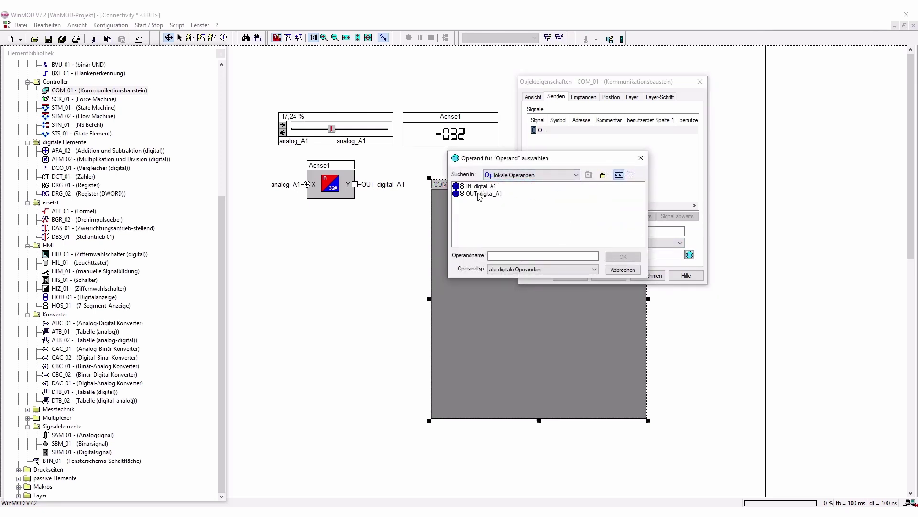
click(479, 194)
click(623, 256)
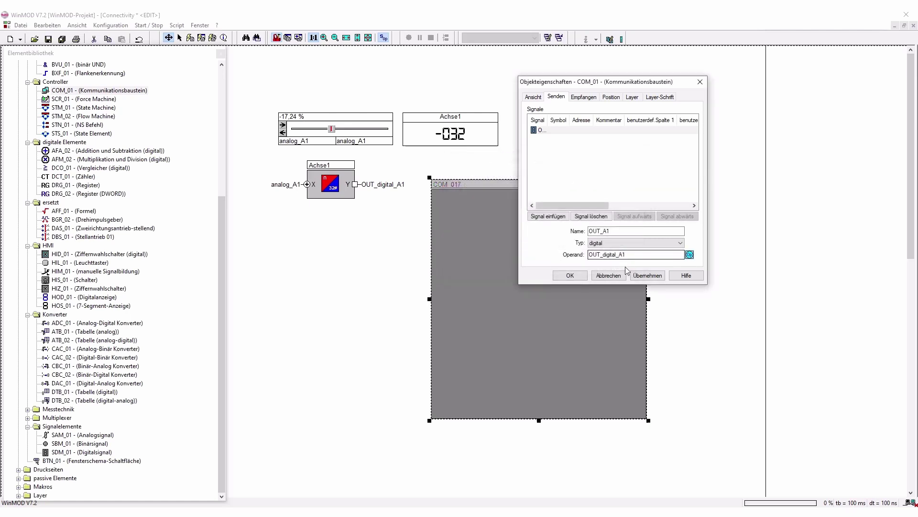
- Insert a digital receive signal named IN_A1
click(583, 98)
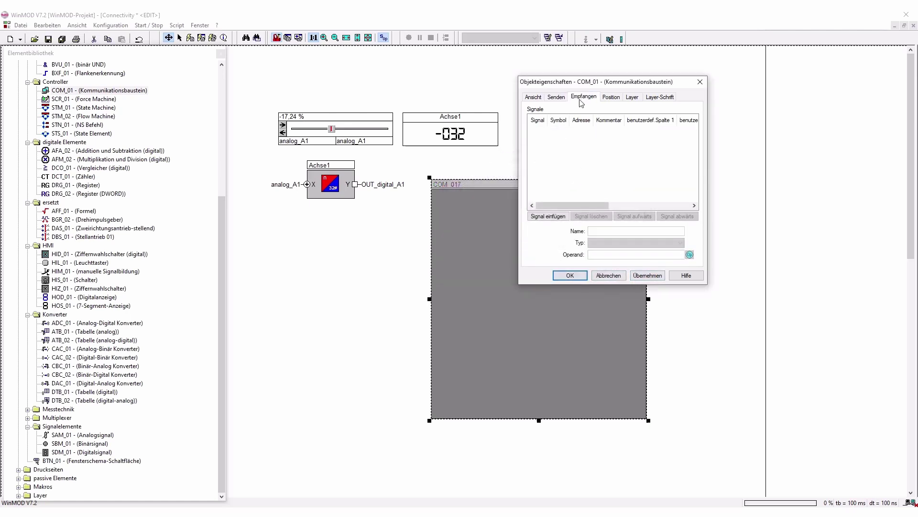
click(547, 215)
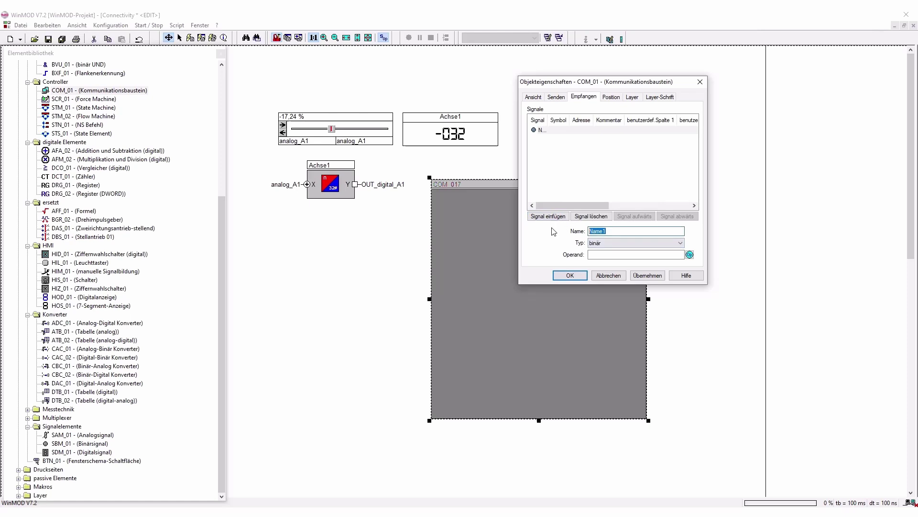
text(IN_A1)
click(592, 241)
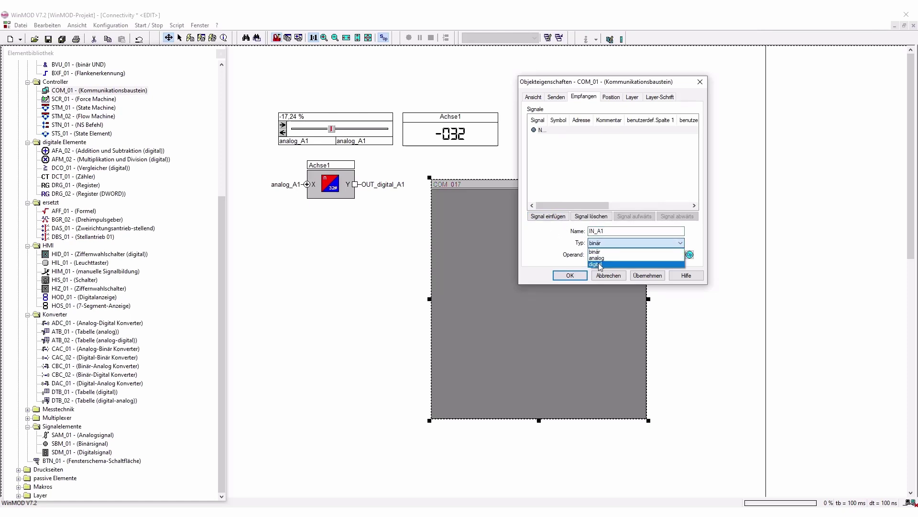
click(604, 255)
- Bind IN_A1 to operand IN_digital_A1, apply, and close the block properties
click(655, 254)
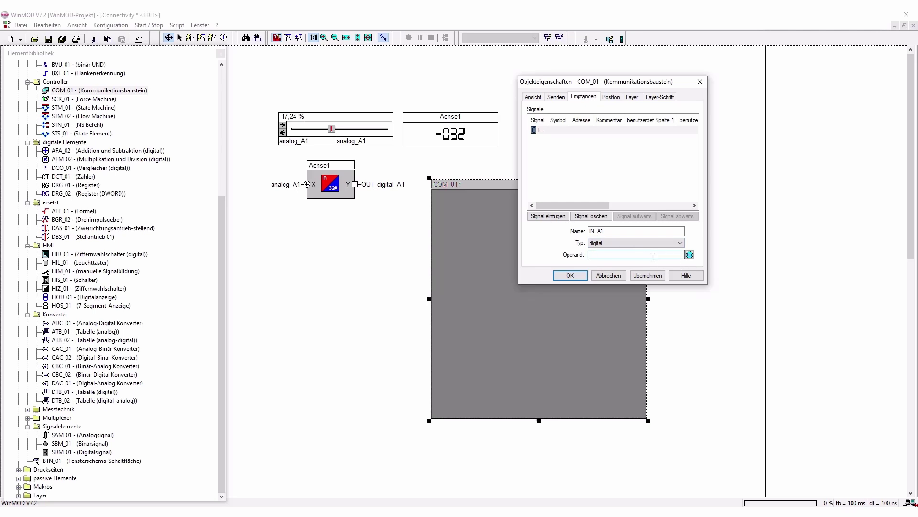
text(I)
key(Down)
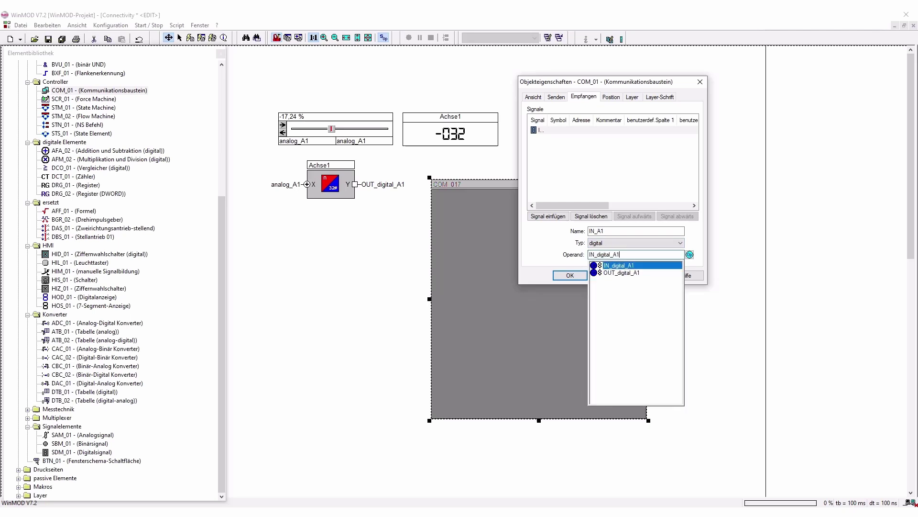
key(Return)
click(648, 275)
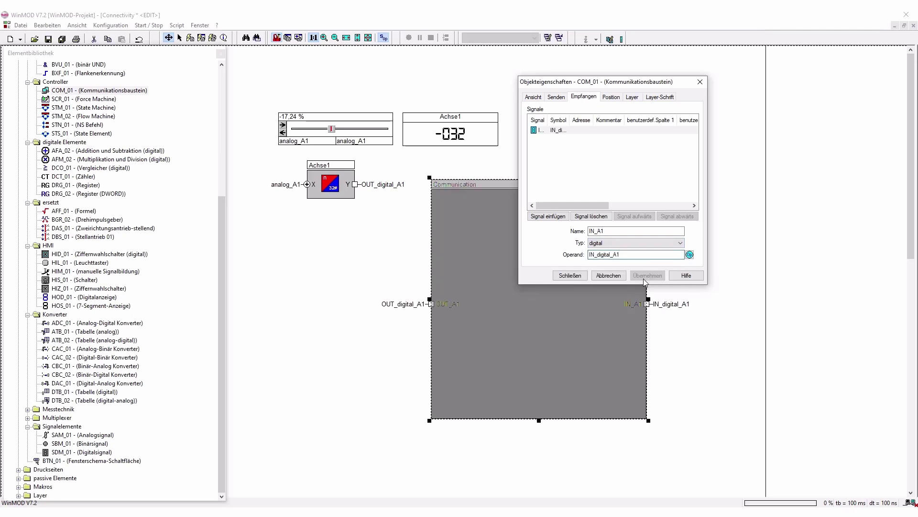
click(570, 275)
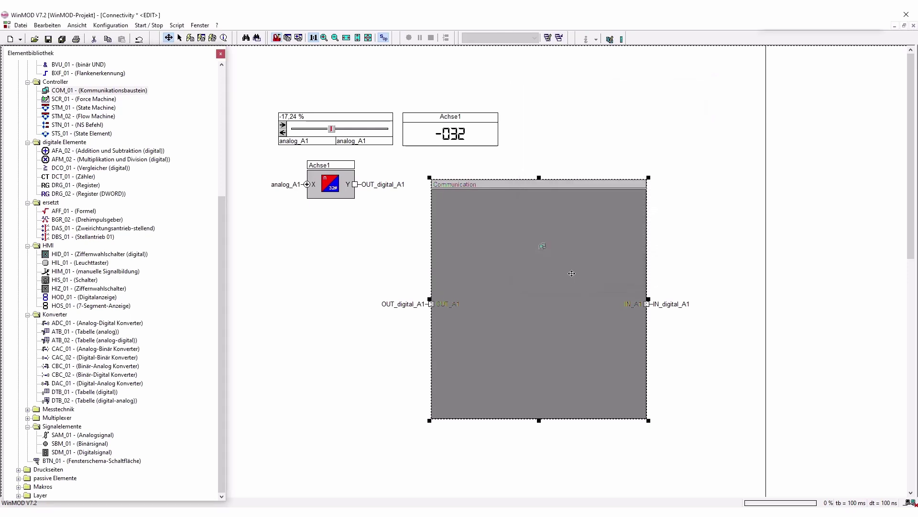
- Set the Achse1 display's Eingang (X) to IN_digital_A1
double_click(432, 142)
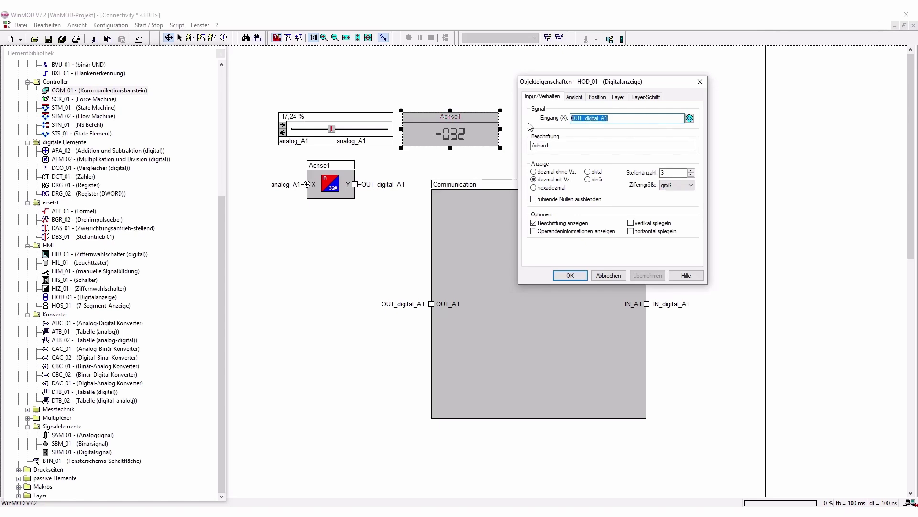
key(alt+Down)
key(Down)
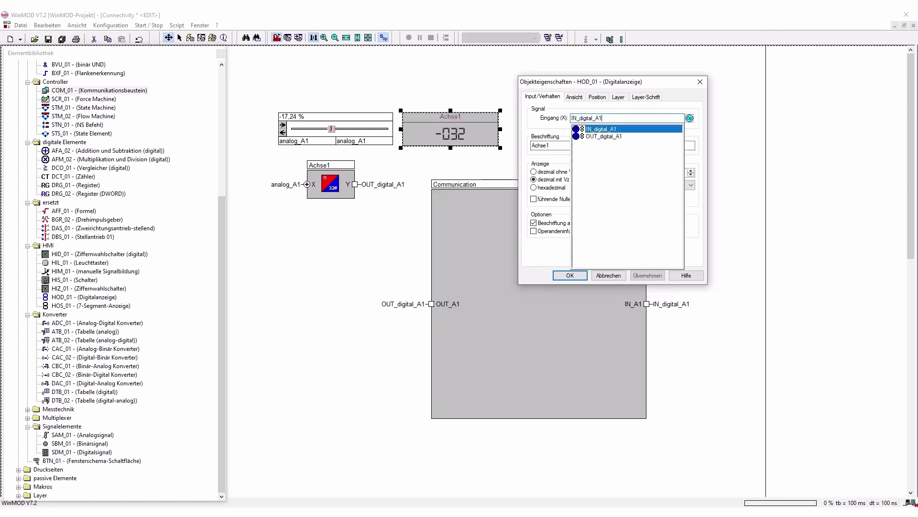
key(Return)
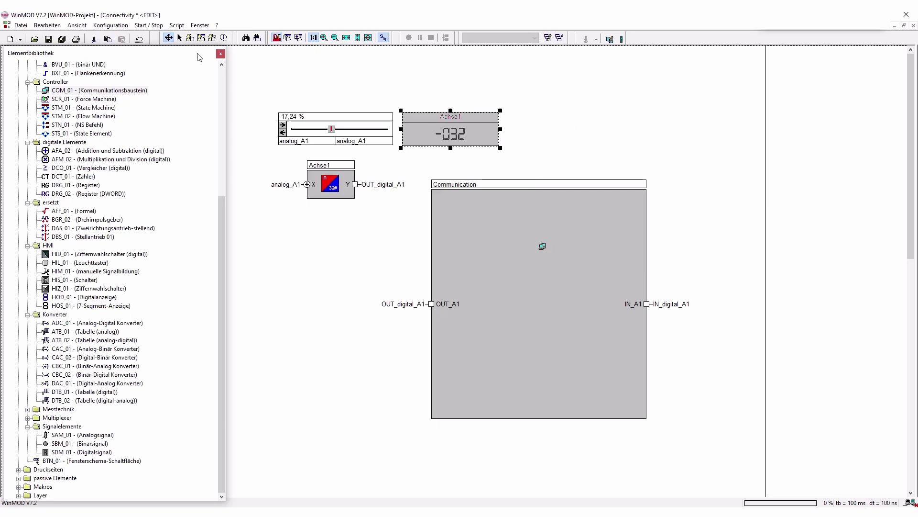
- Start the WinMOD simulation and bring up KUKA.Sim maximized
click(200, 38)
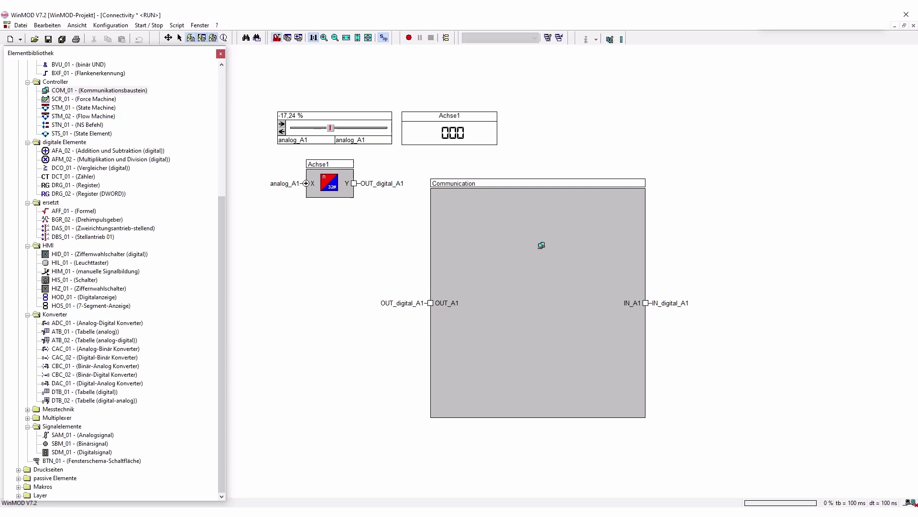
key(alt+Tab)
double_click(586, 47)
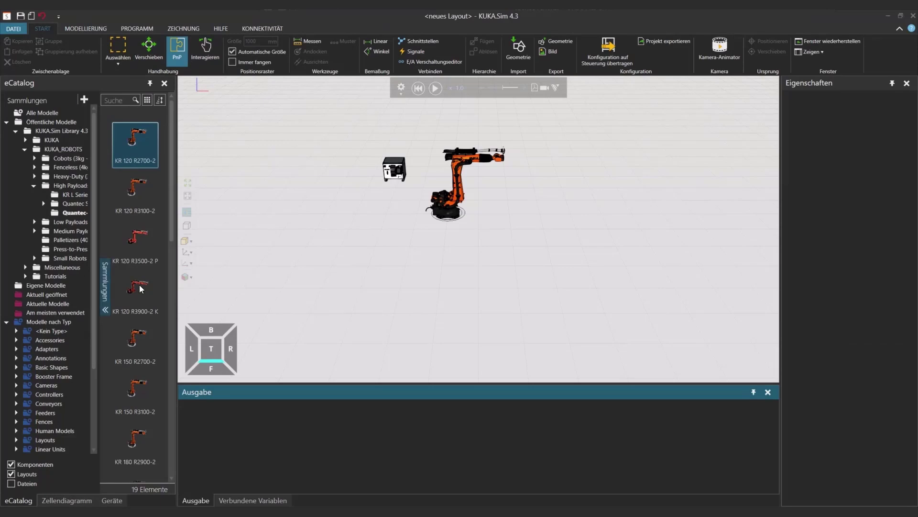
- Add a WinMOD Net server at localhost:40001, test and apply it, then connect to it
click(271, 28)
click(45, 132)
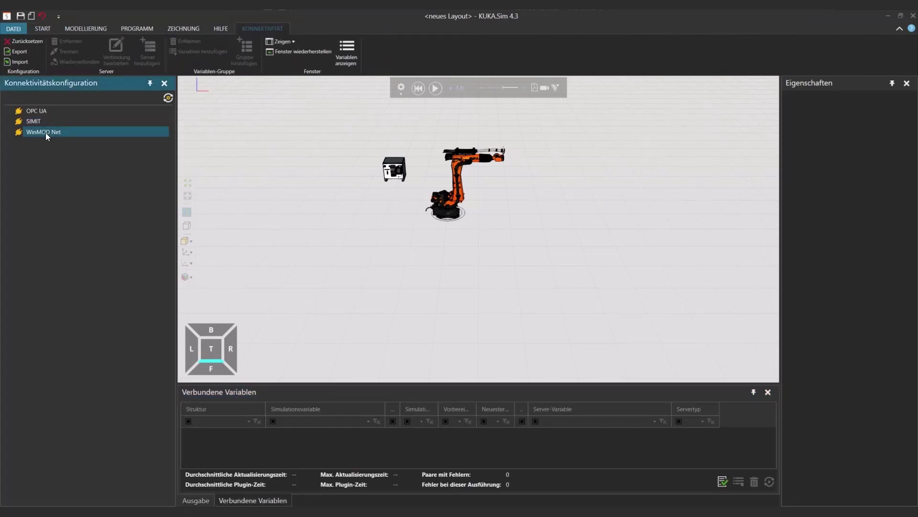
right_click(58, 133)
click(62, 141)
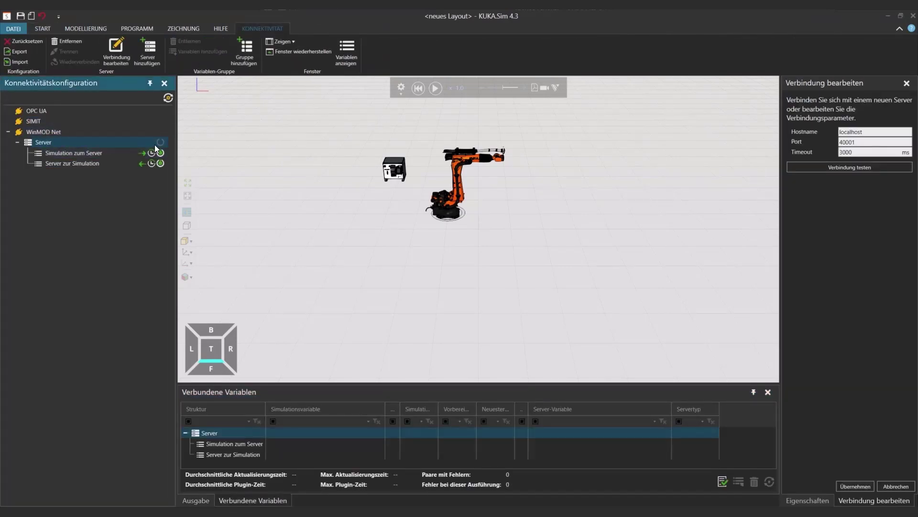
click(825, 164)
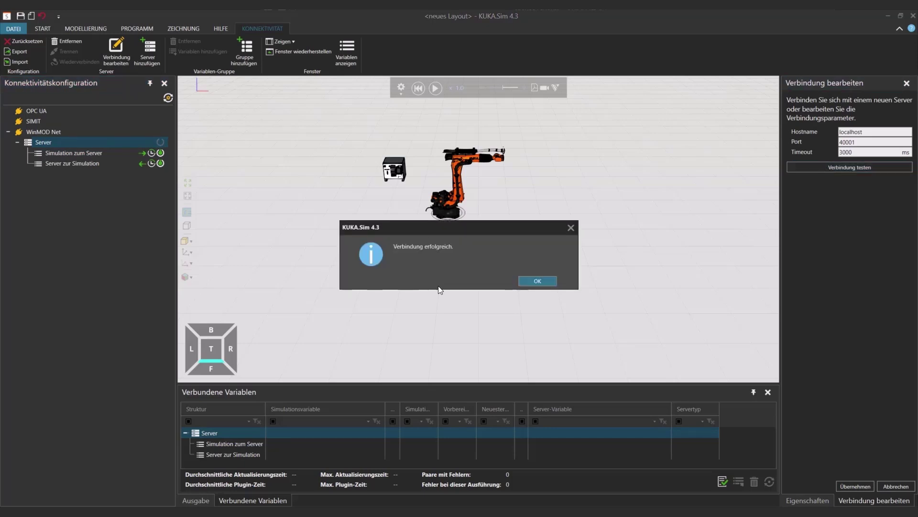
click(538, 280)
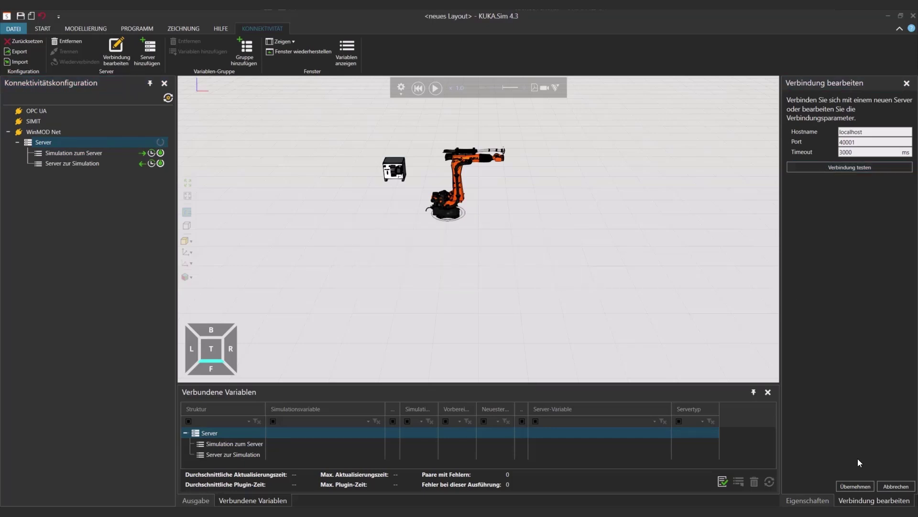
click(856, 486)
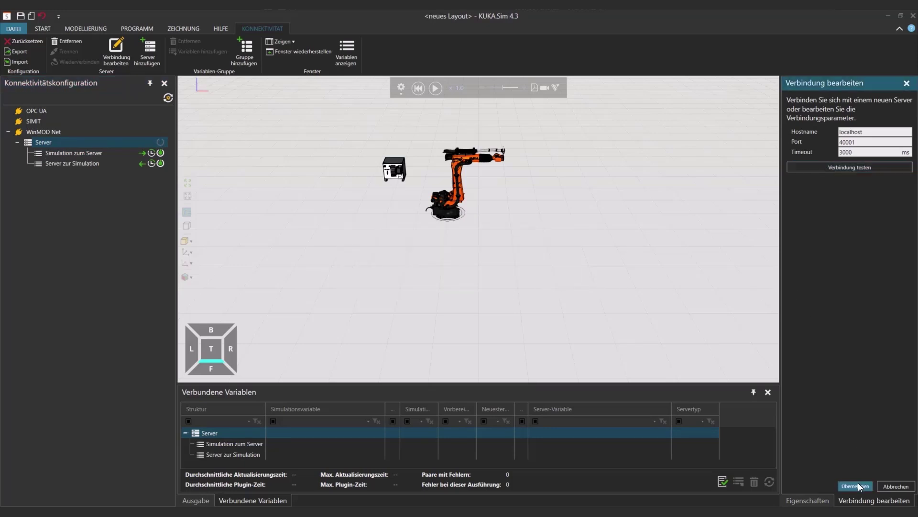
click(151, 142)
click(72, 163)
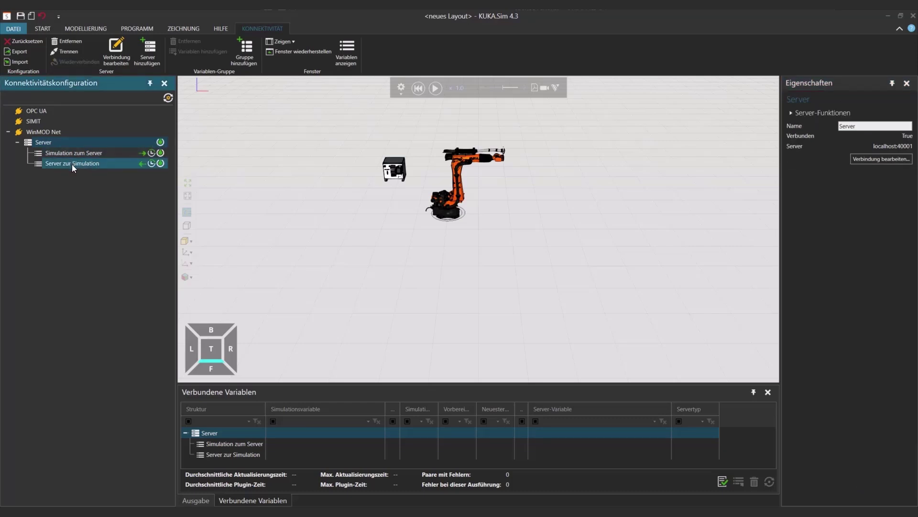
- Open Variablen hinzufügen for Server zur Simulation and load the Communication server's Eingaben and Ausgaben
right_click(72, 165)
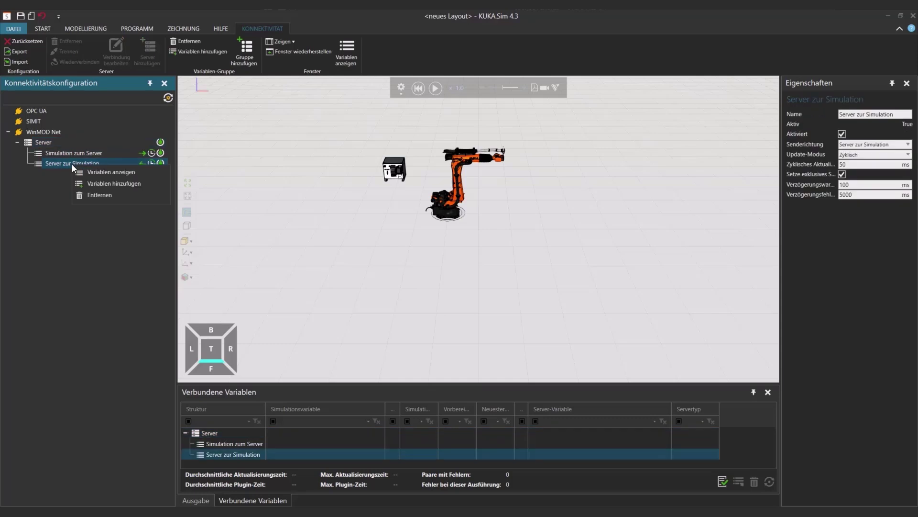
click(126, 185)
right_click(219, 192)
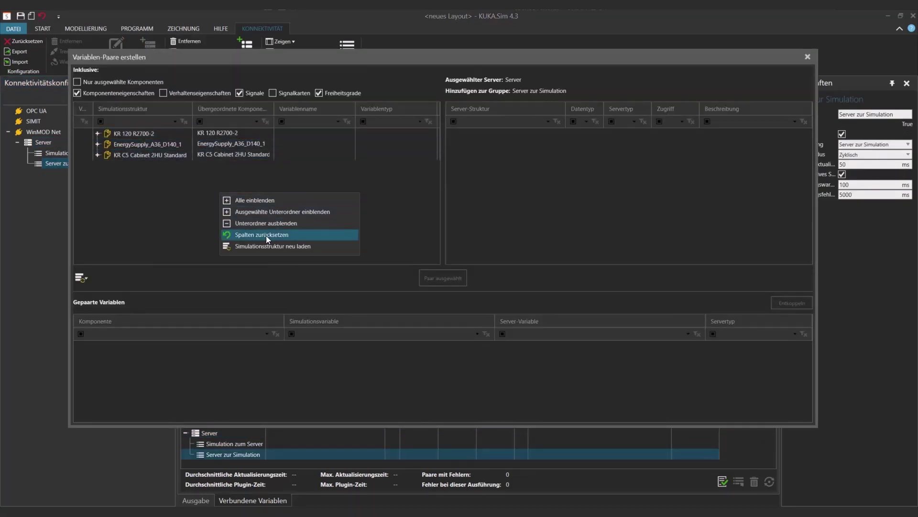
click(267, 245)
right_click(544, 197)
click(573, 249)
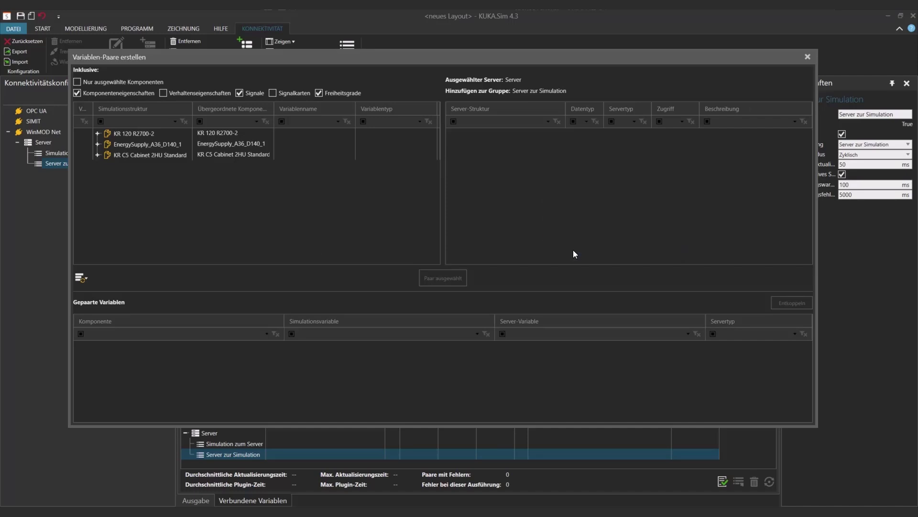
click(452, 134)
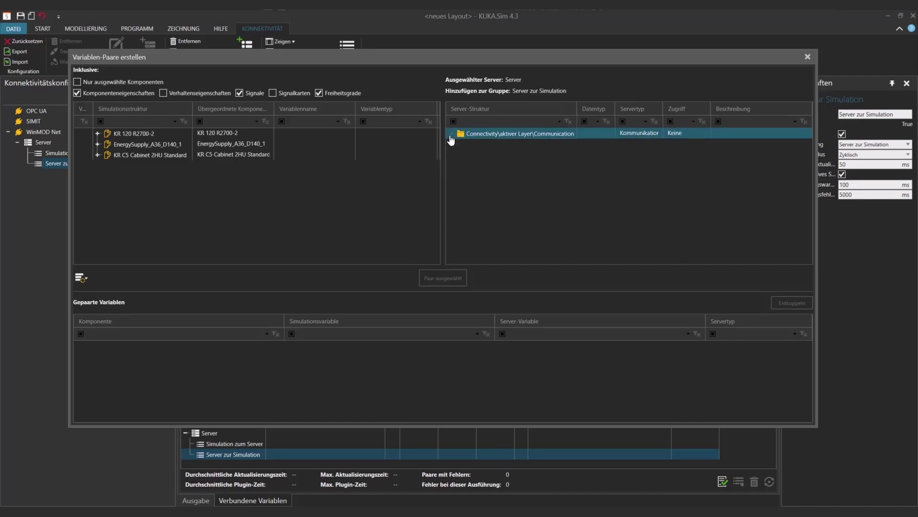
click(451, 134)
click(455, 144)
click(457, 166)
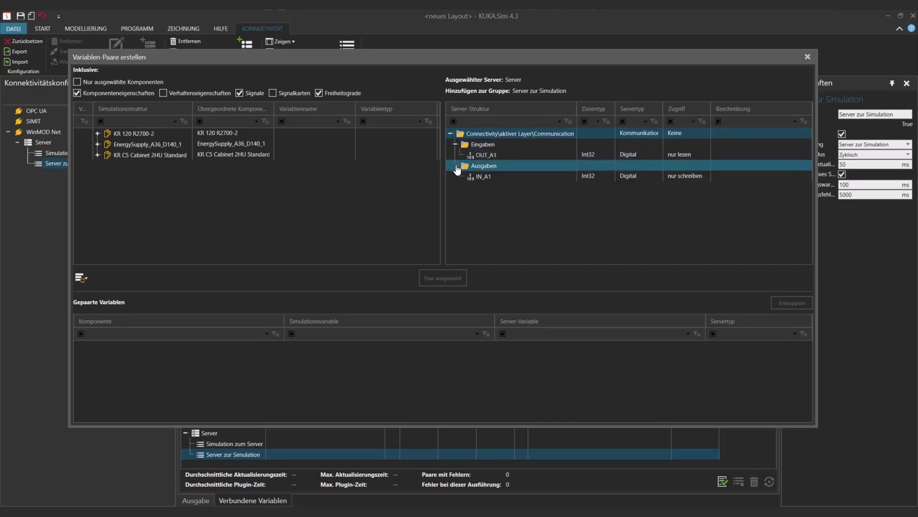
- Pair the KR 120's KRC4 > A1 VALUE with server signal OUT_A1
click(98, 134)
click(102, 155)
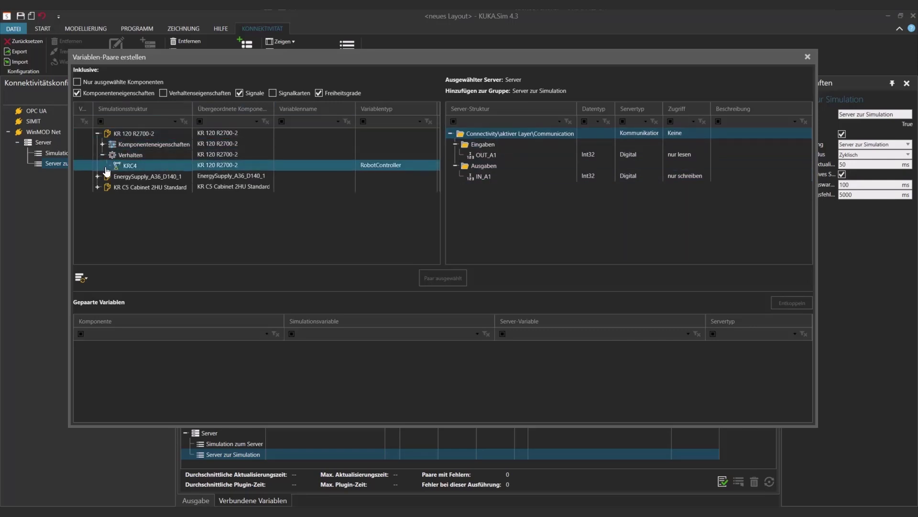
click(108, 166)
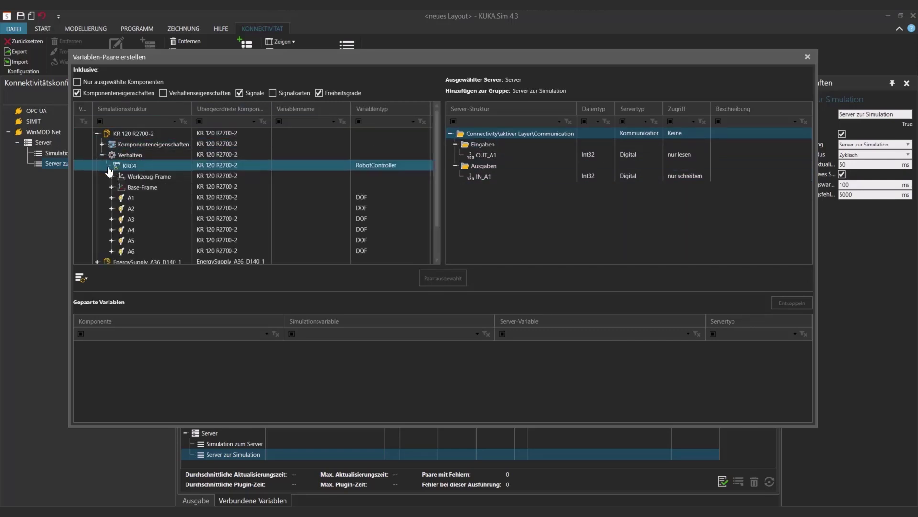
click(113, 199)
scroll(125, 200, down, 2)
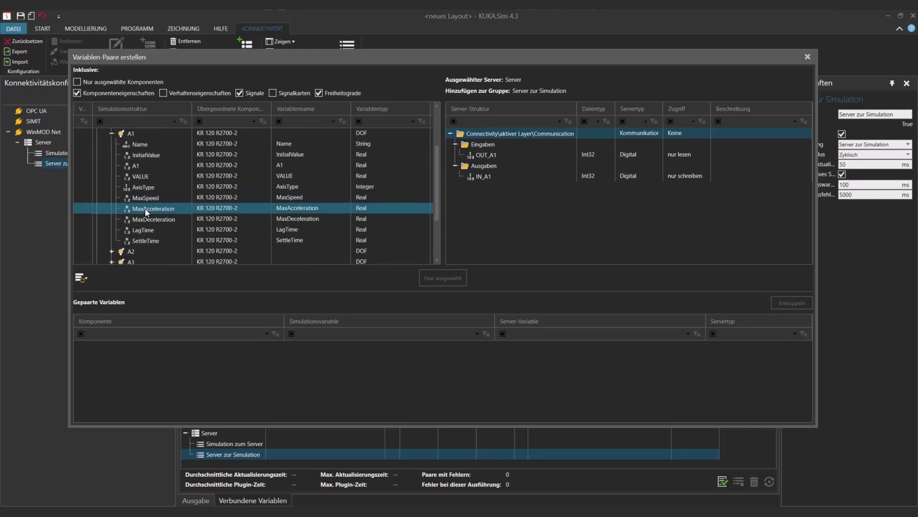
click(141, 179)
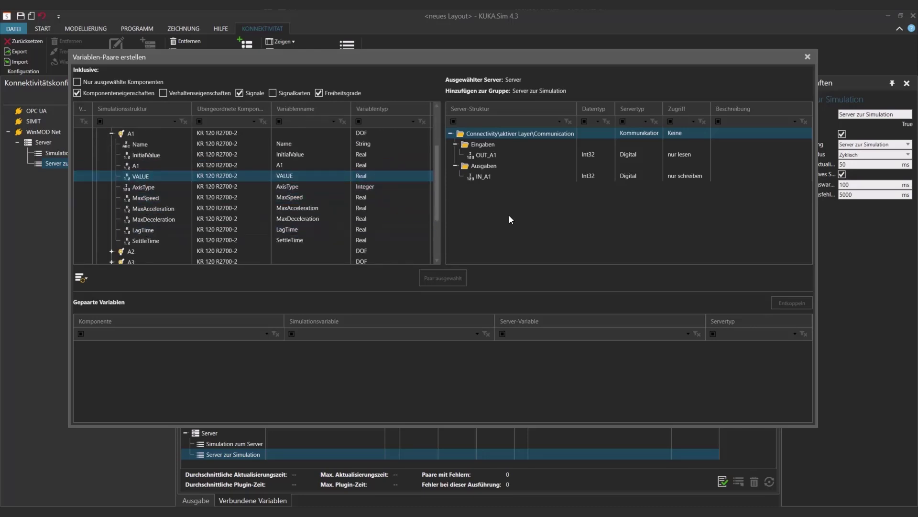
click(504, 153)
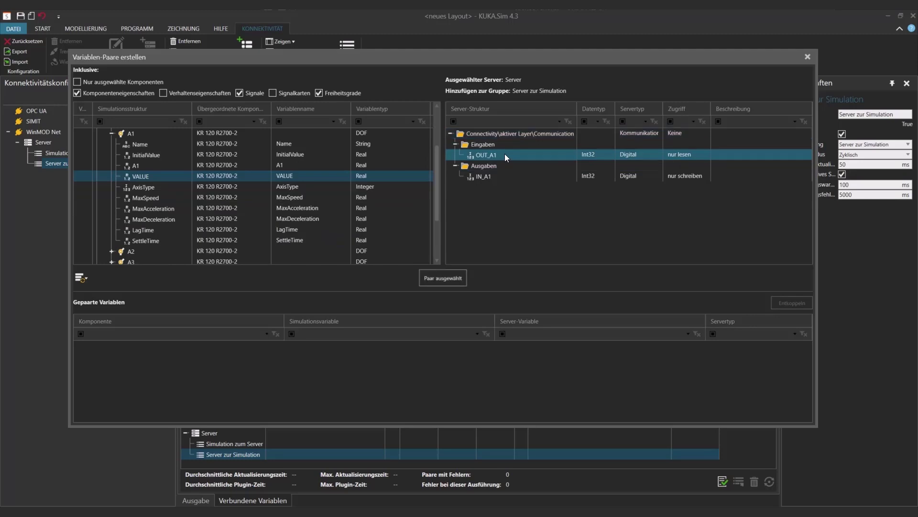
click(446, 277)
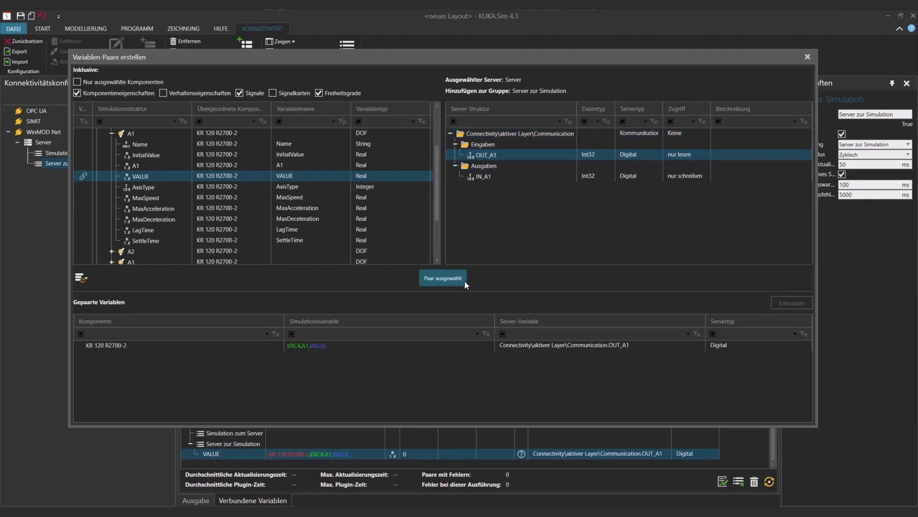
- Pair A1 VALUE with IN_A1 in the Simulation zum Server group
click(807, 57)
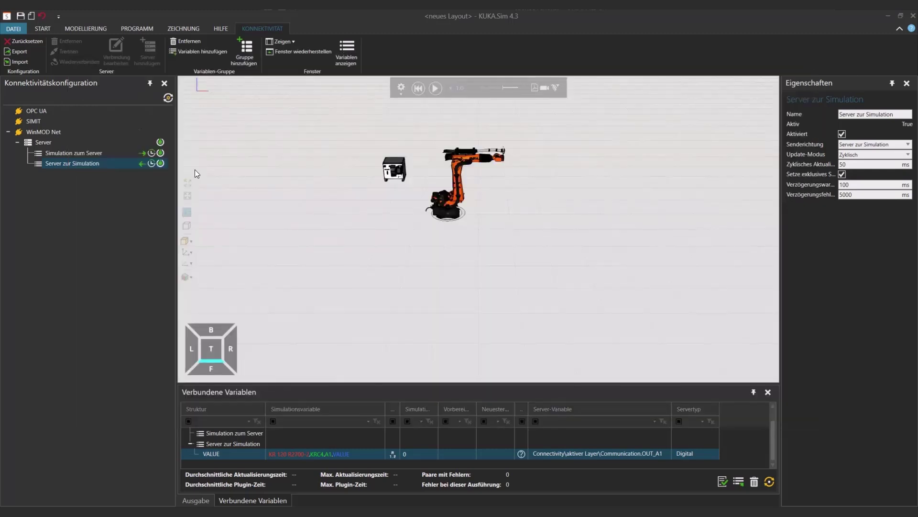
right_click(71, 154)
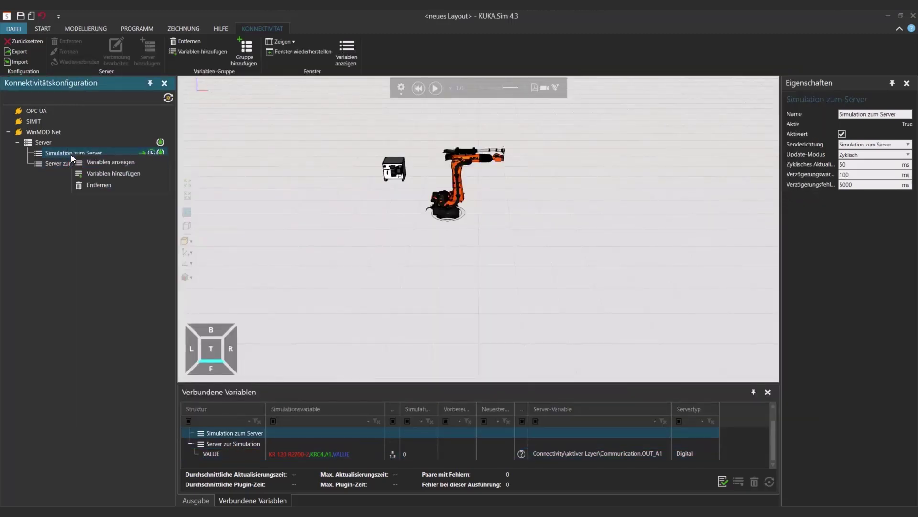
click(93, 171)
click(498, 176)
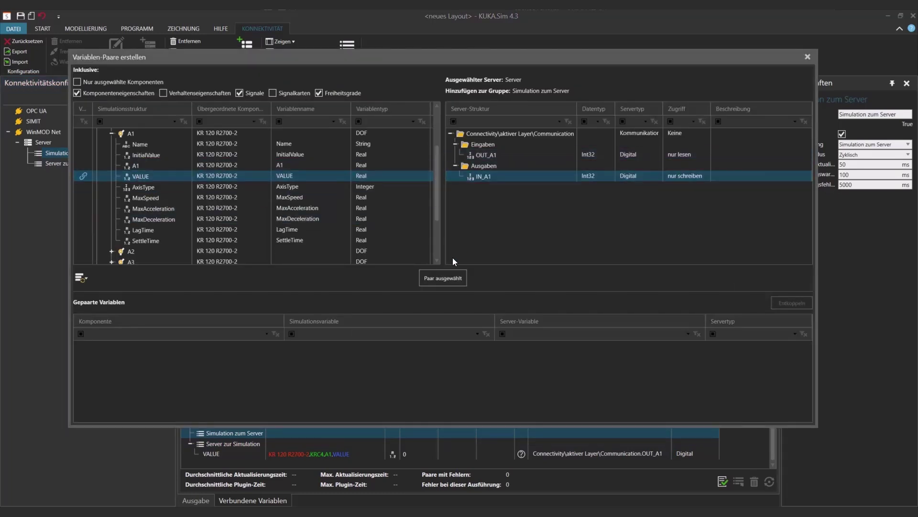
click(448, 276)
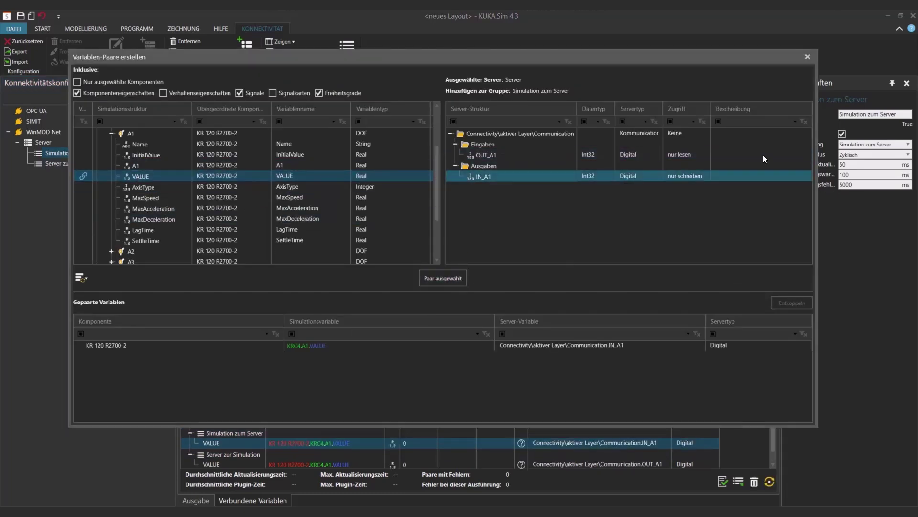
click(807, 56)
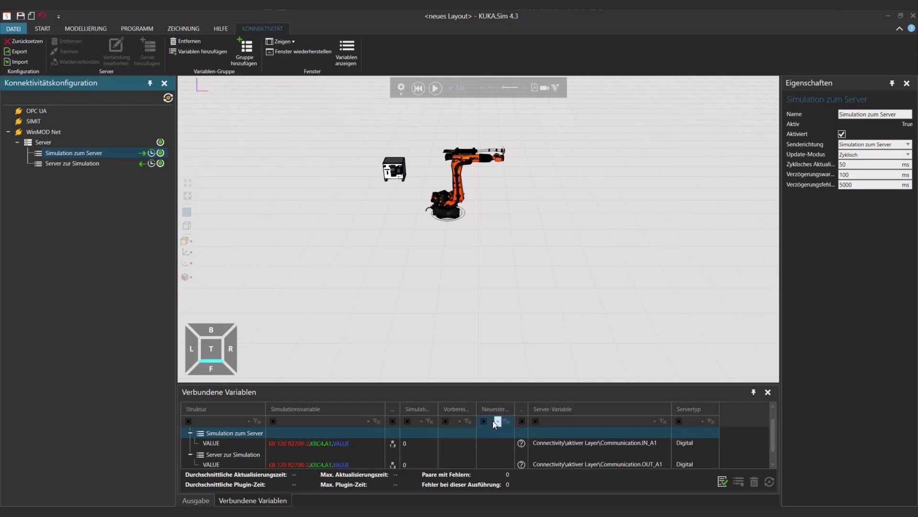
- Enlarge the Verbundene Variablen panel and run the simulation, with both links reading -32
drag(481, 382, 481, 344)
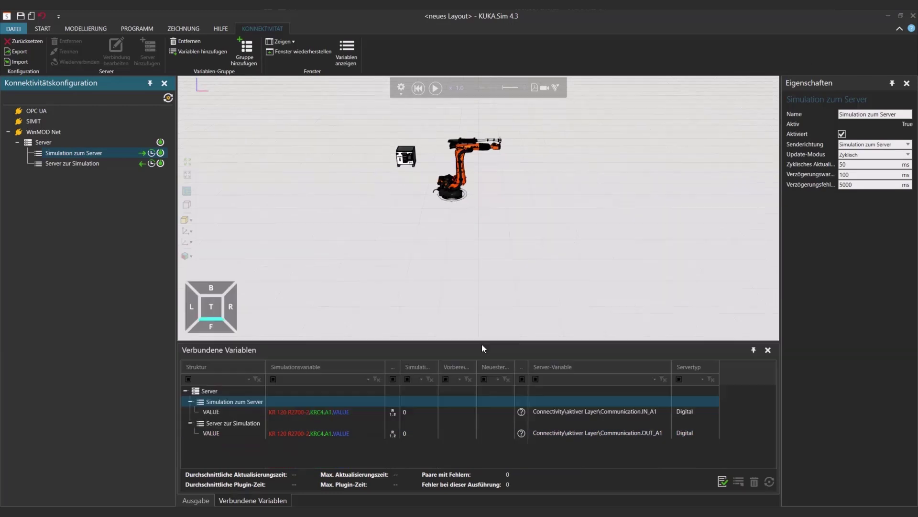
click(452, 412)
click(436, 89)
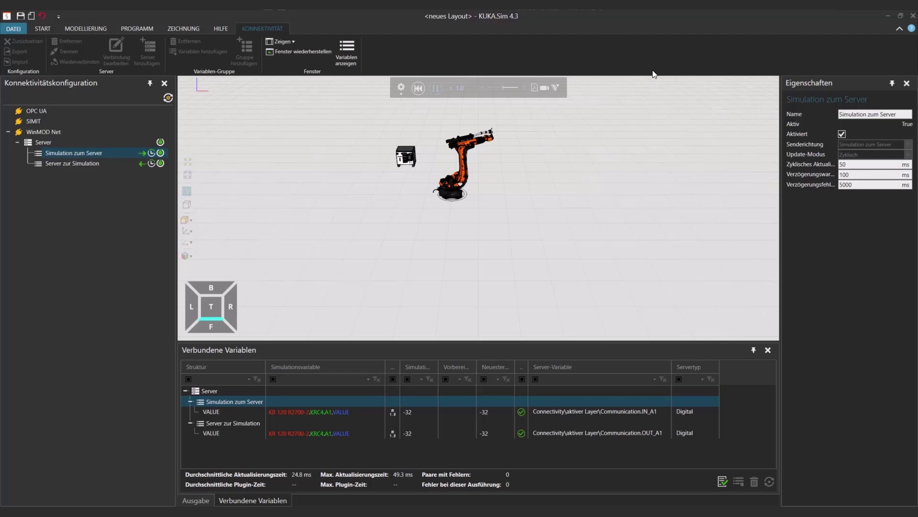
- Snap KUKA.Sim to the left half with its side panels hidden, and WinMOD to the right
drag(567, 152, 567, 200)
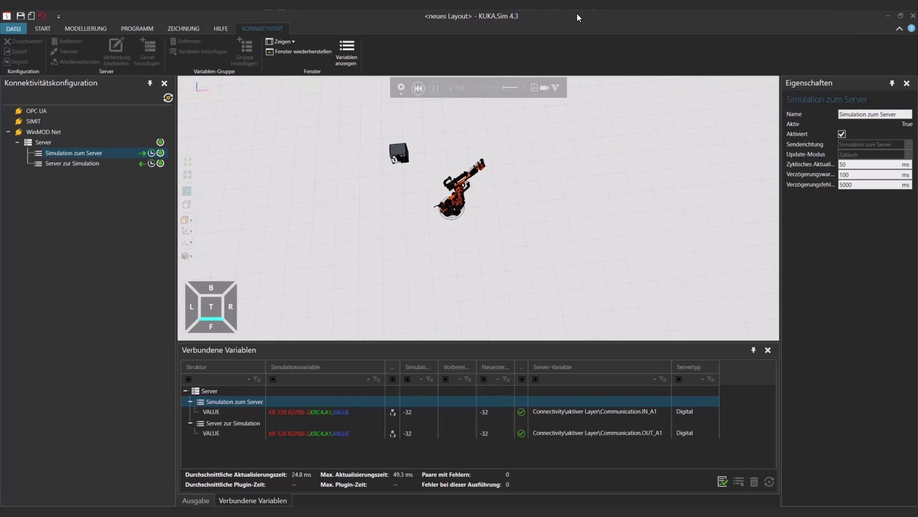
key(super+Left)
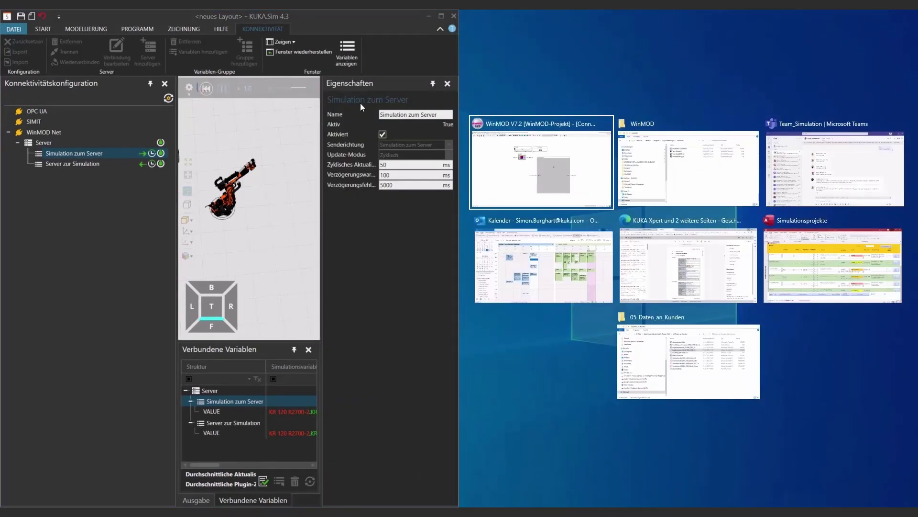
click(431, 83)
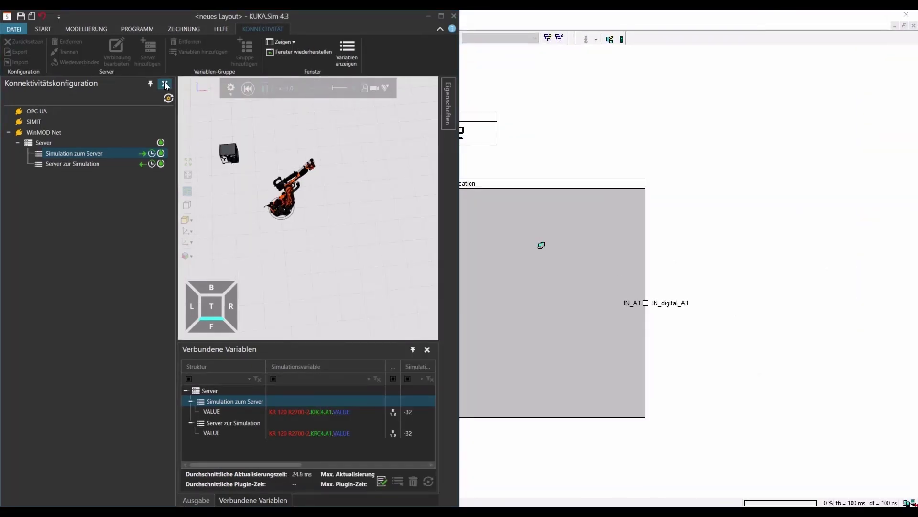
click(150, 84)
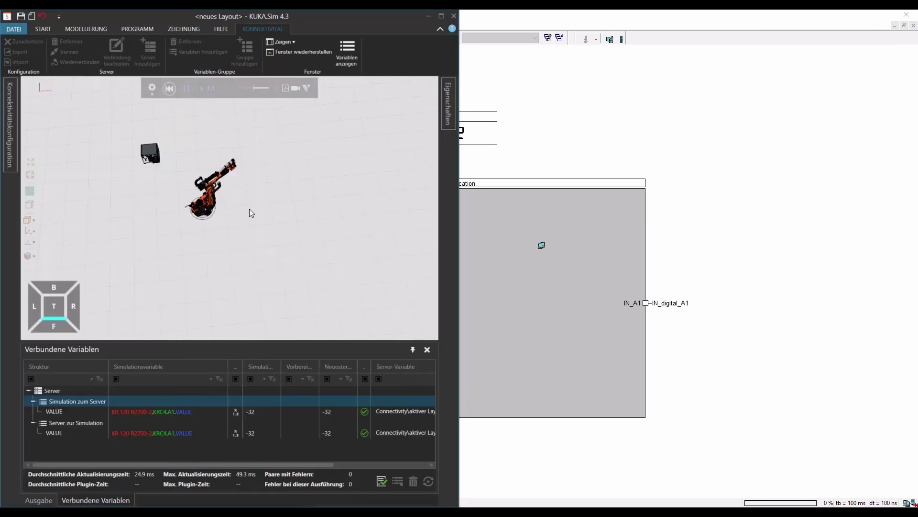
click(628, 20)
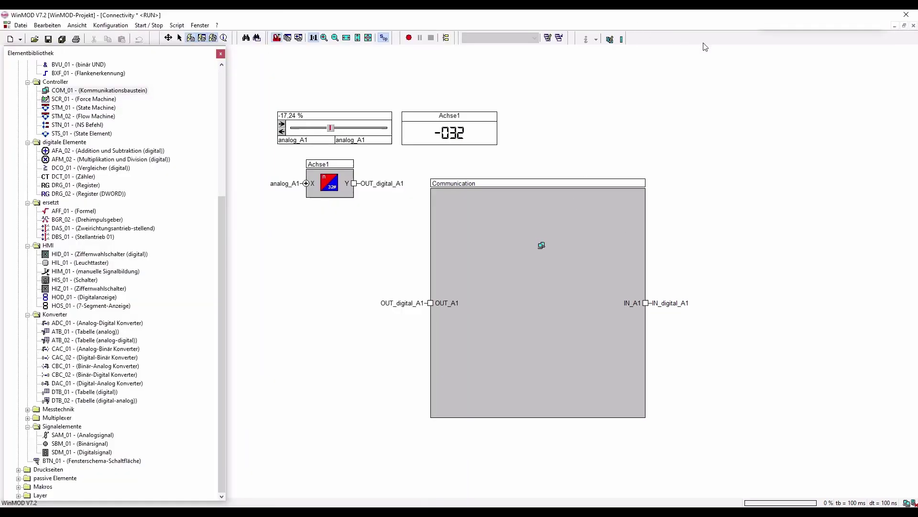
key(super+Right)
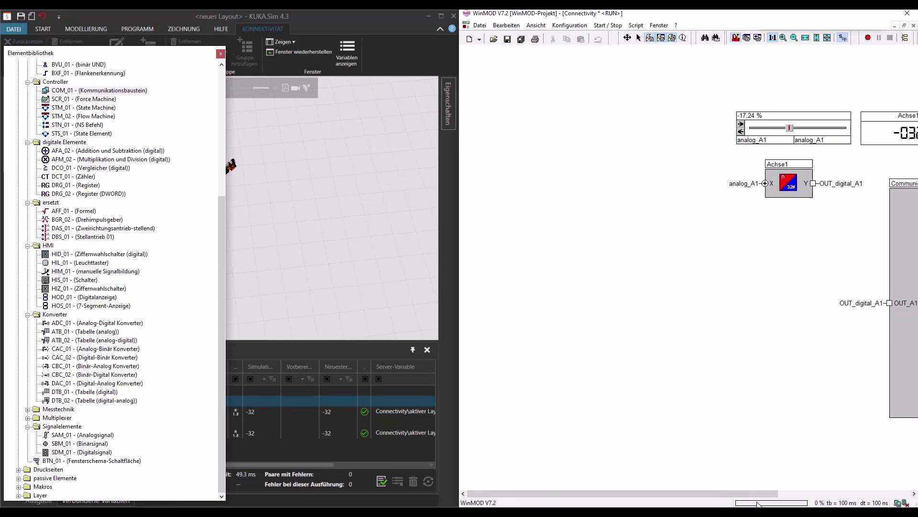
- Close the Elementbibliothek and drag the A1 slider through -9 %, -100 % and 52.71 % to swing axis A1
drag(767, 494, 857, 477)
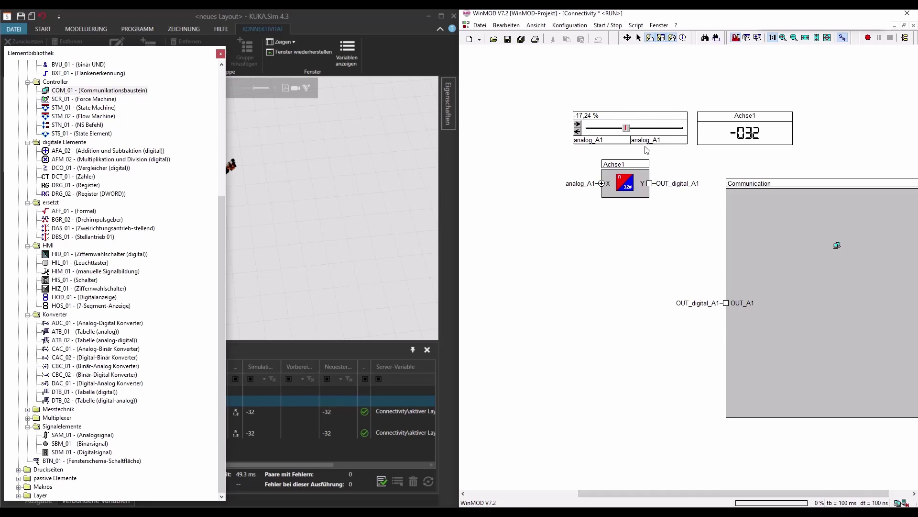
click(241, 126)
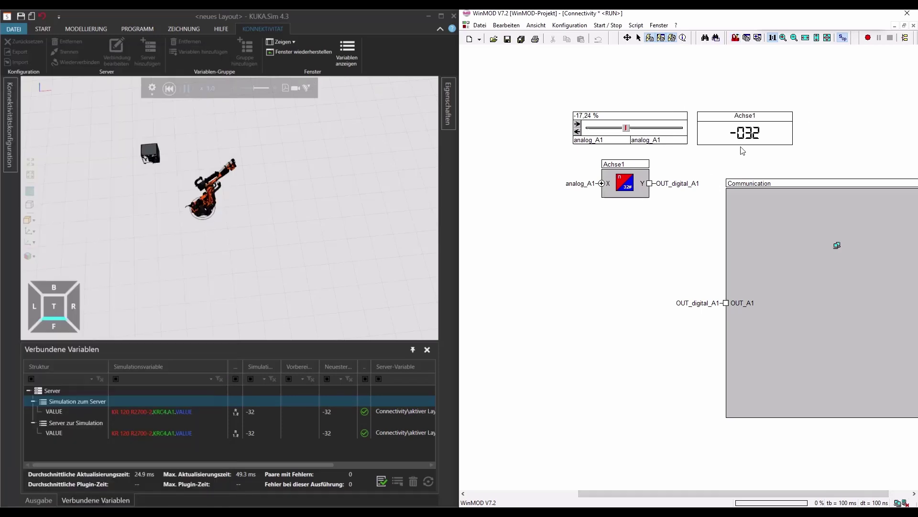
drag(626, 128, 654, 131)
mouse_move(625, 133)
mouse_down()
mouse_move(584, 137)
mouse_move(622, 129)
mouse_up()
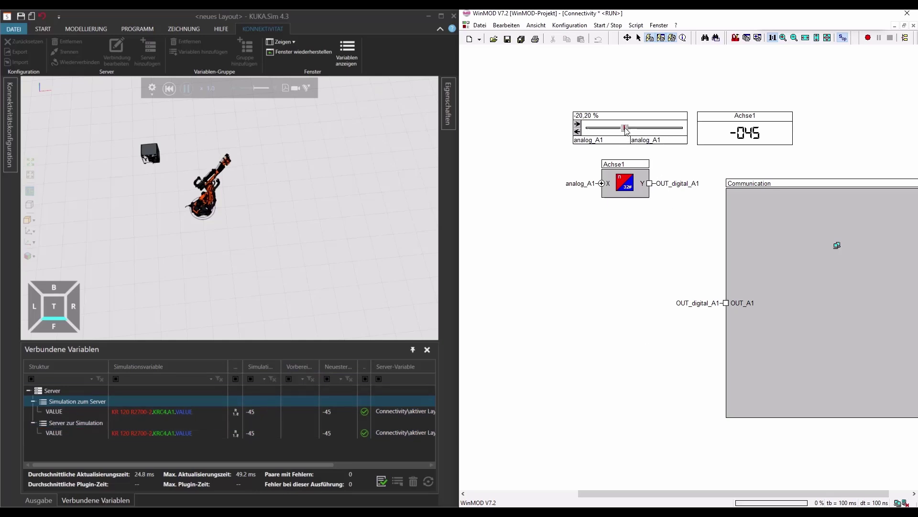
drag(624, 134, 681, 133)
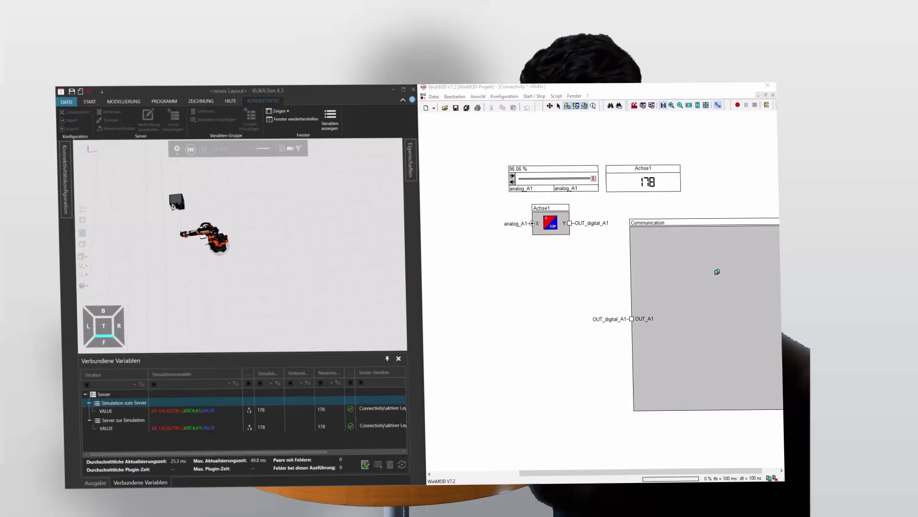